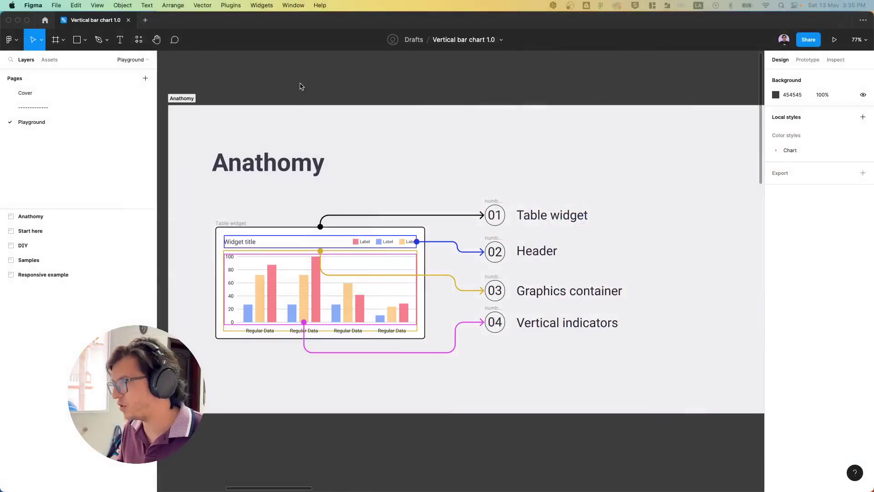
Expand the Table widget in the Anathomy section and select its Header and Graphics layers in turn.
left_click(239, 226)
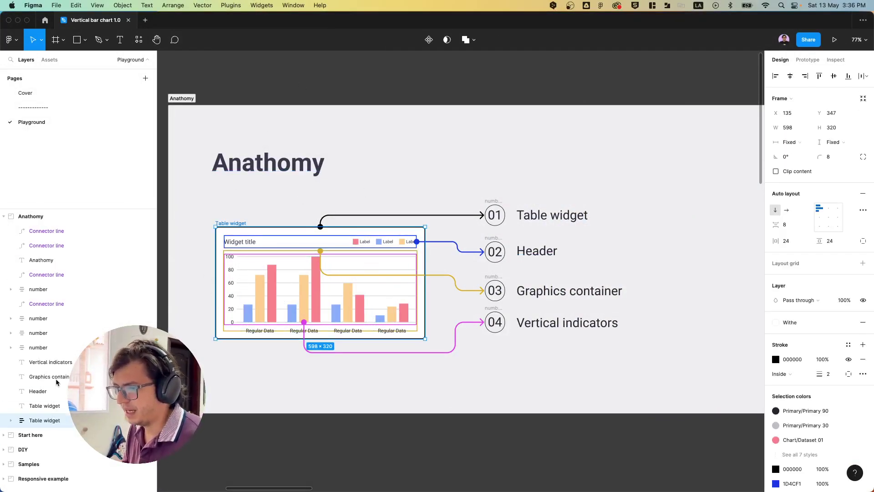
left_click(12, 422)
scroll(55, 396, "down", 2)
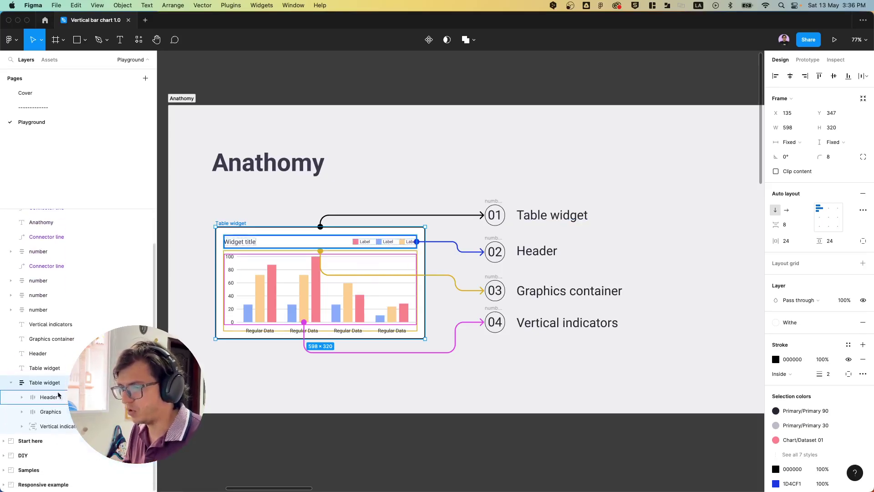
left_click(58, 397)
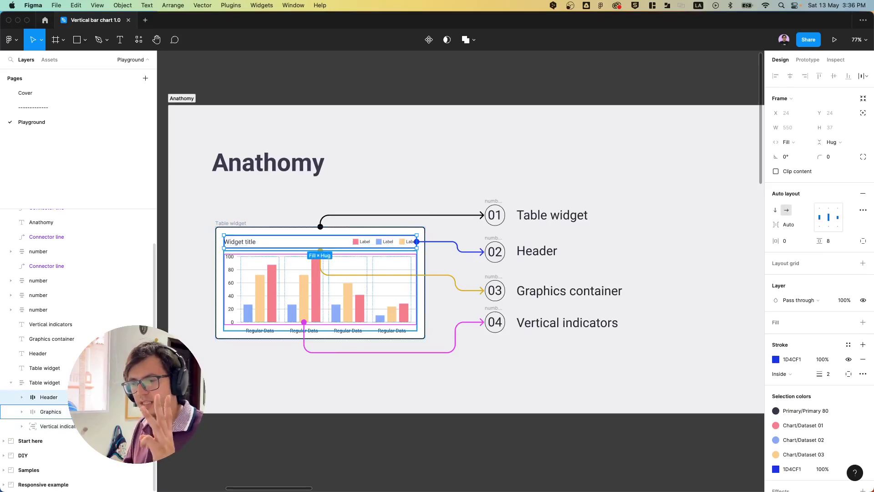
key("Tab")
key("Tab")
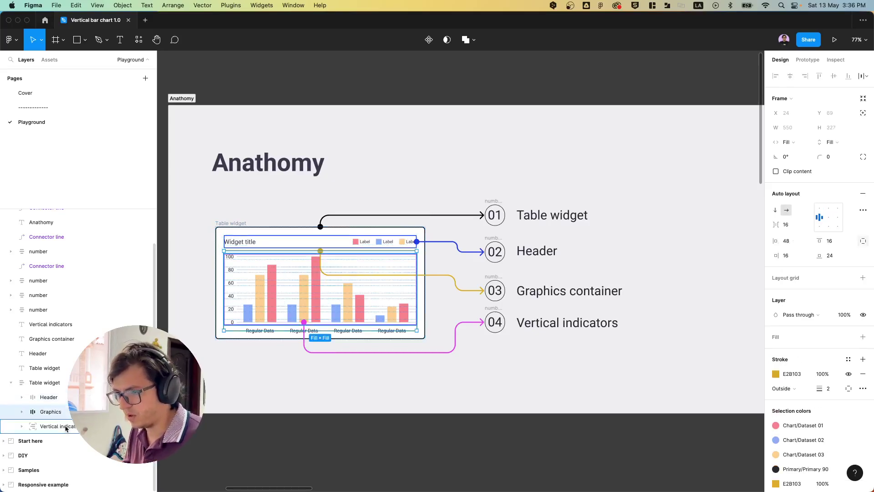
Hide the table widget's Graphics and Header layers in turn and restore their visibility.
left_click(145, 411)
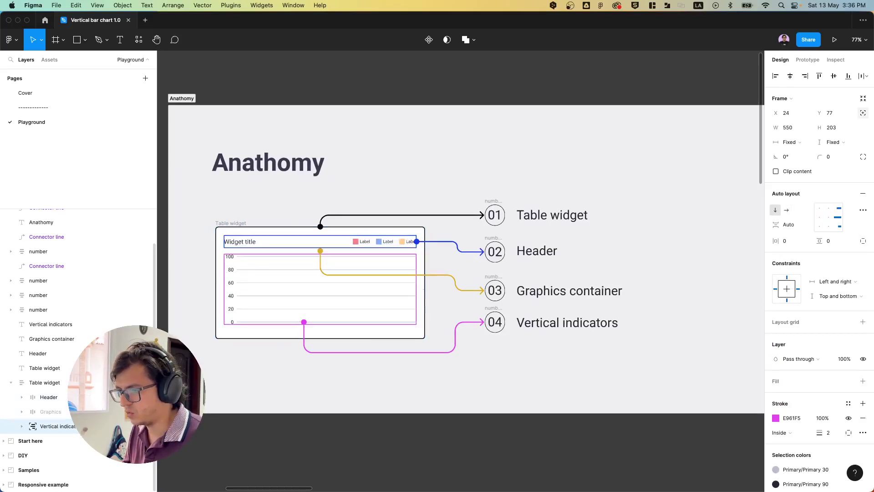
left_click(145, 397)
key("super+z")
key("super+z")
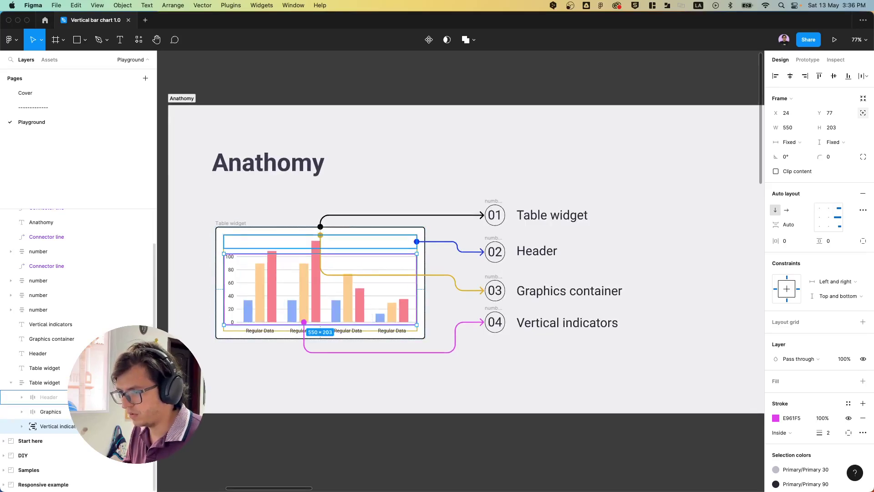
key("super+z")
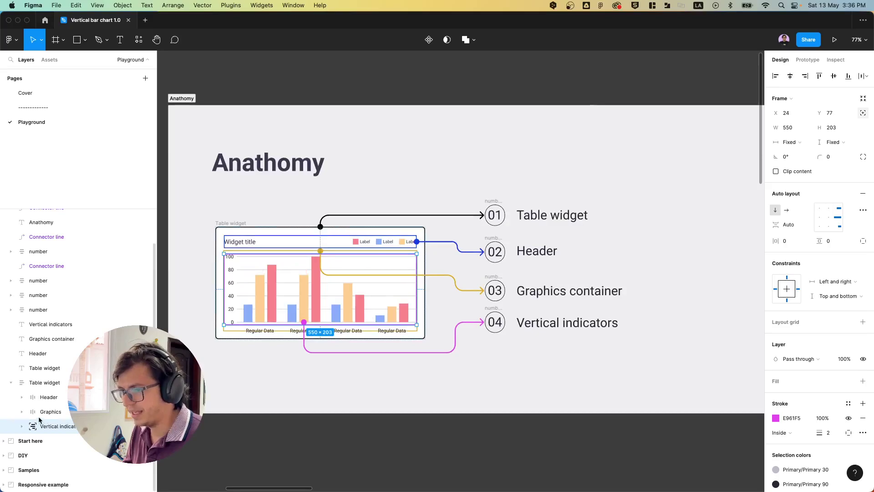
Expand the Graphics layer of the table widget and select its first data set.
left_click(28, 412)
left_click(21, 412)
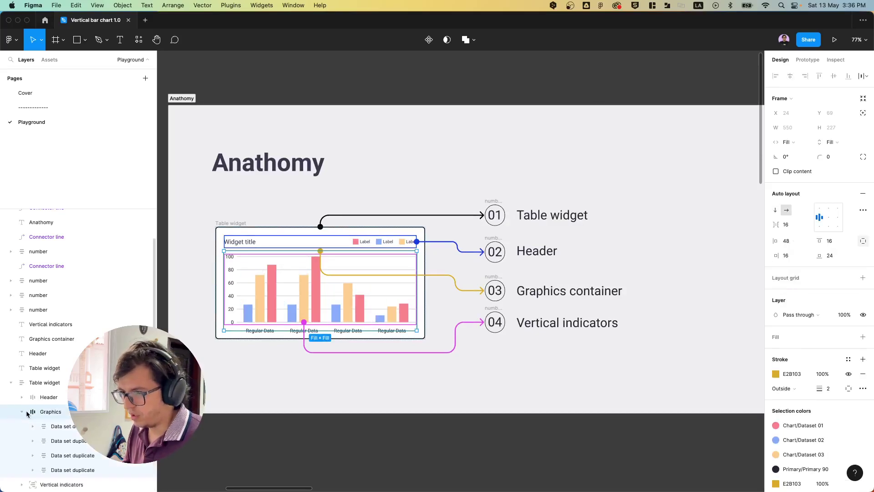
left_click(65, 428)
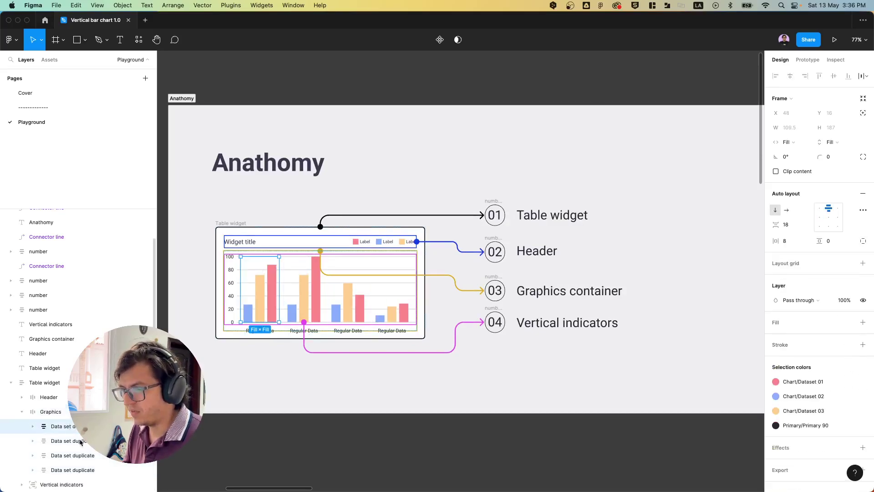
scroll(263, 294, "up", 5)
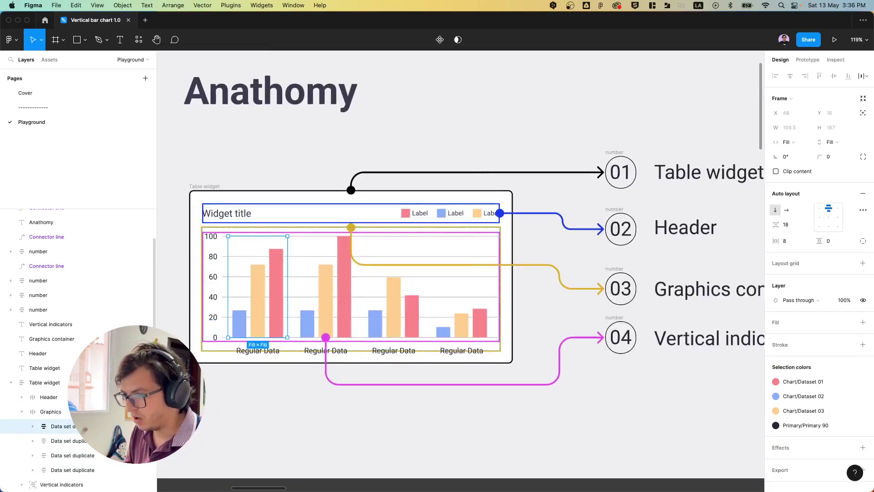
Toggle the first data set's visibility off and back on.
key("super+shift+h")
key("super+shift+h")
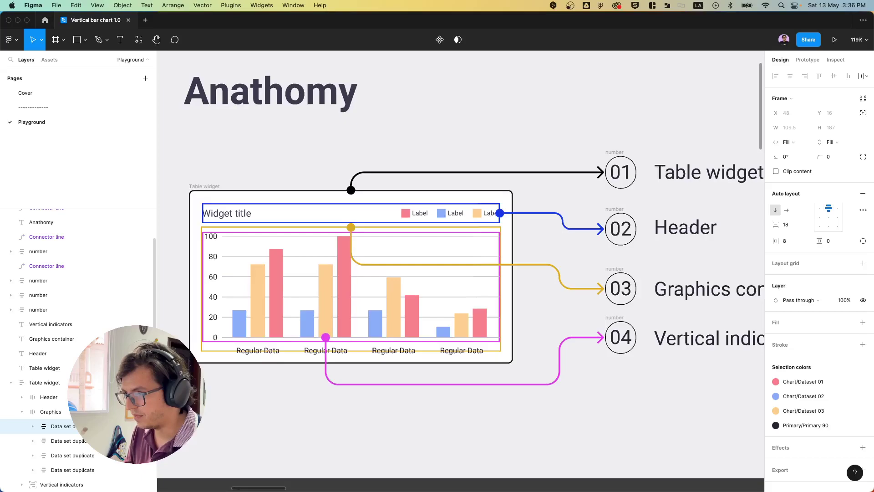
key("super+shift+h")
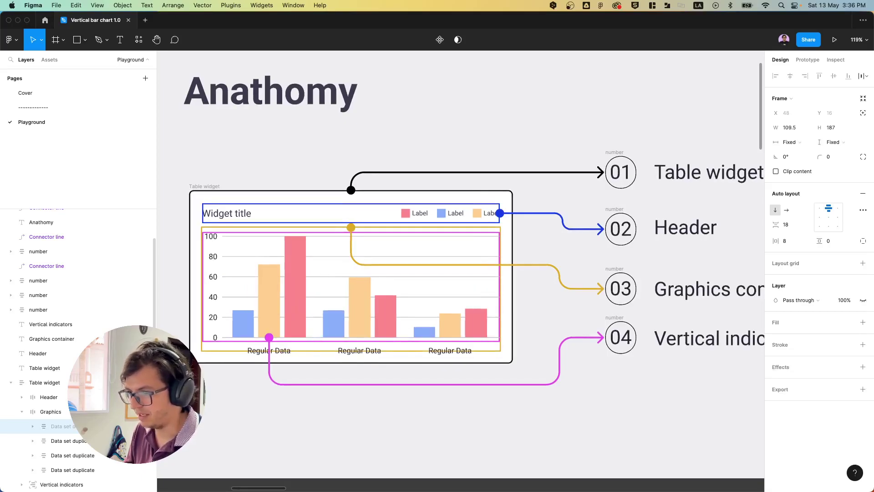
key("super+shift+h")
Expand the first data set and inspect its bars container, its label and the frame of its first bar.
left_click(33, 426)
scroll(68, 437, "down", 1)
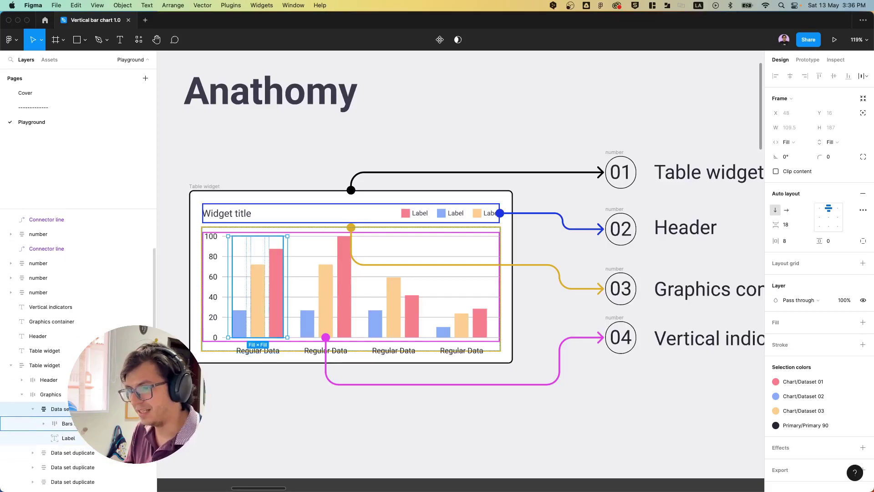
left_click(61, 424)
scroll(61, 410, "down", 2)
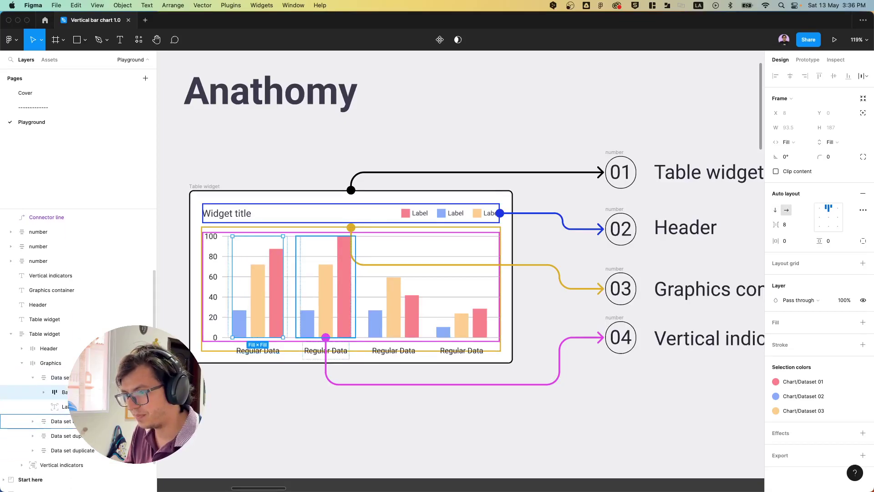
left_click(49, 401)
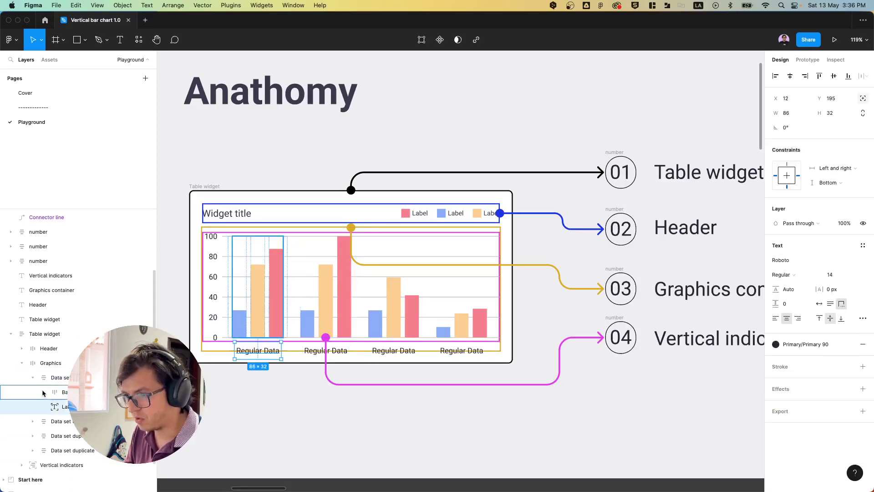
left_click(43, 392)
left_click(59, 392)
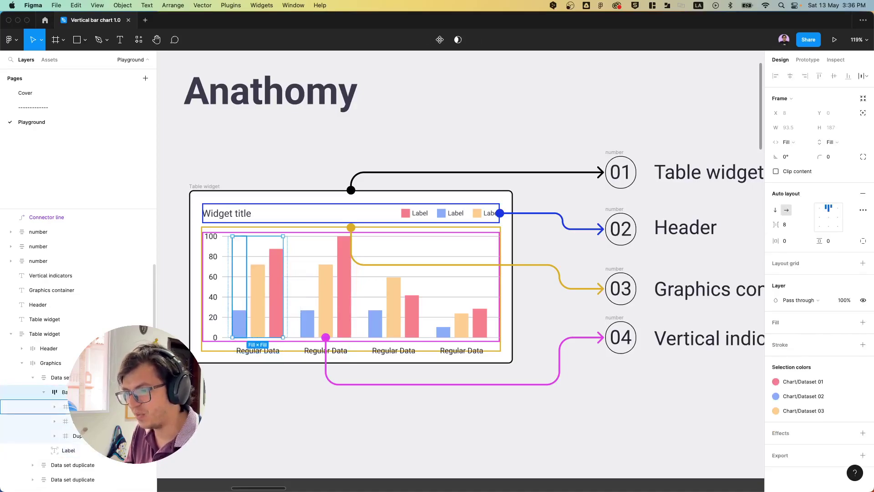
left_click(59, 407)
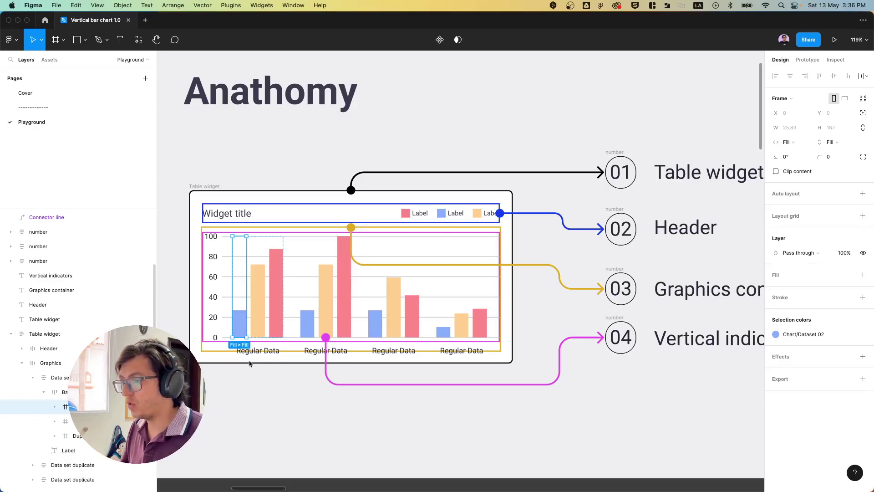
Try raising the first data set's blue bar to a height of about 83, and undo the resize.
left_click(240, 315)
left_click_drag(240, 310, 243, 292)
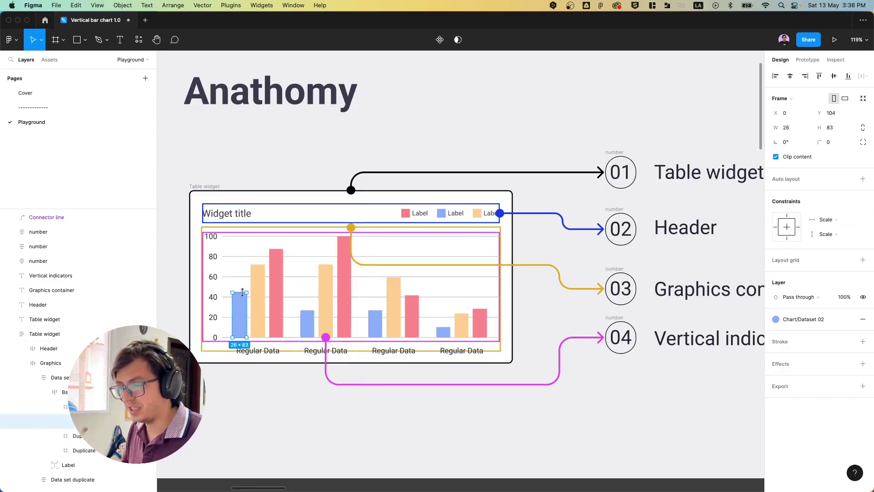
key("super+z")
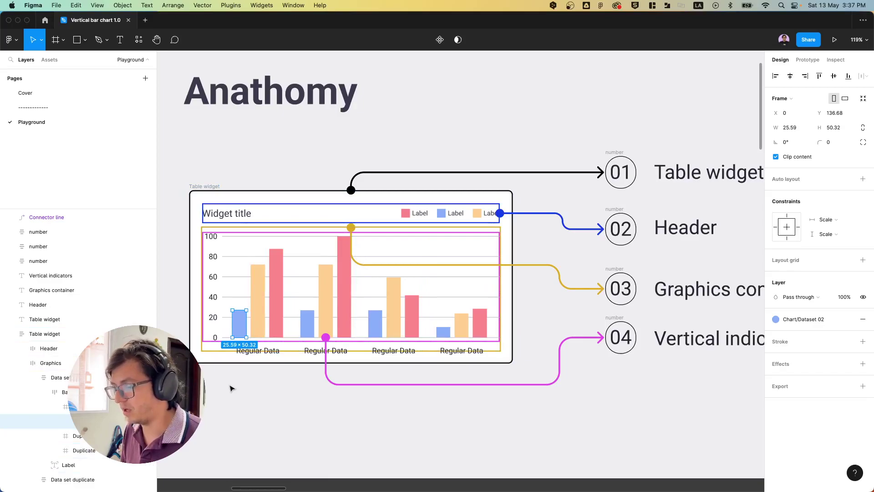
Duplicate the whole first data set to try adding a chart group, and delete the copy.
key("shift+Return")
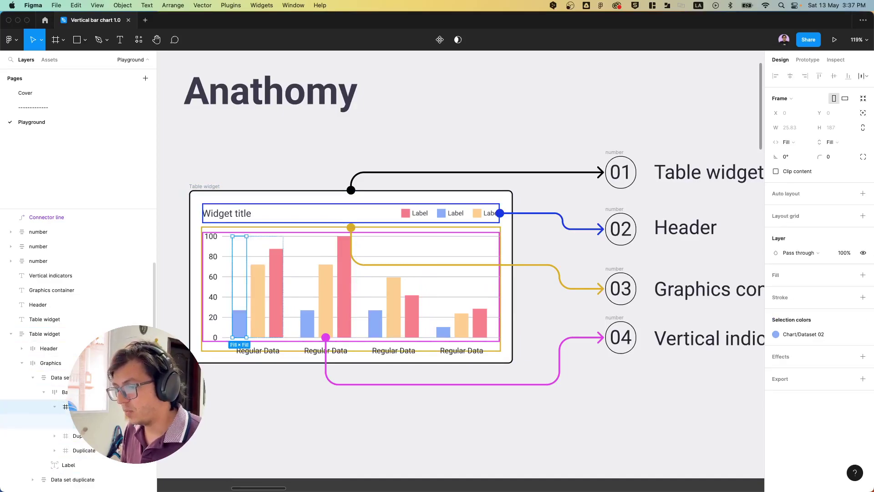
key("shift+Return")
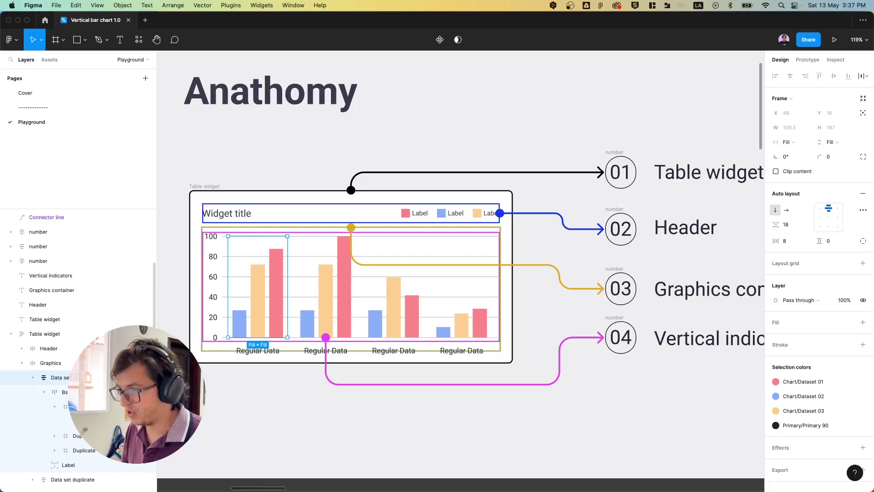
key("super+d")
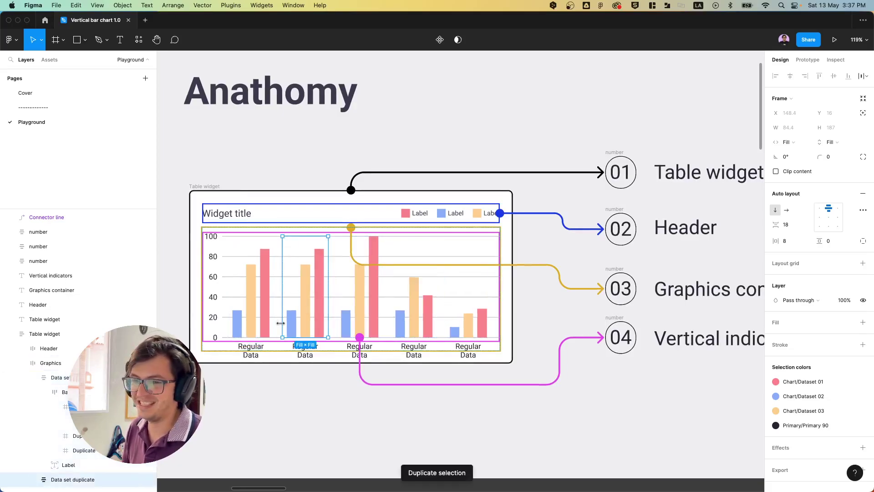
key("Delete")
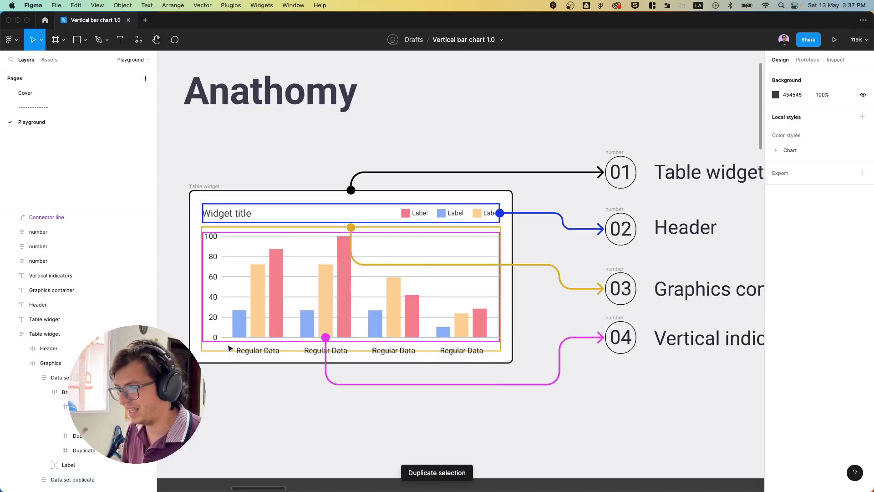
Try adding two copies of the blue bar frame within the first data set, undo them, and reselect the original bar.
left_click(36, 406)
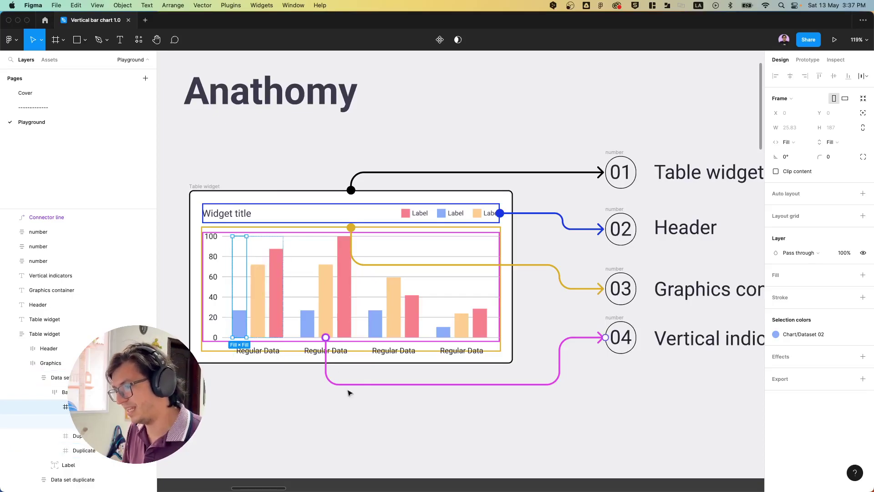
key("super+d")
key("super+d")
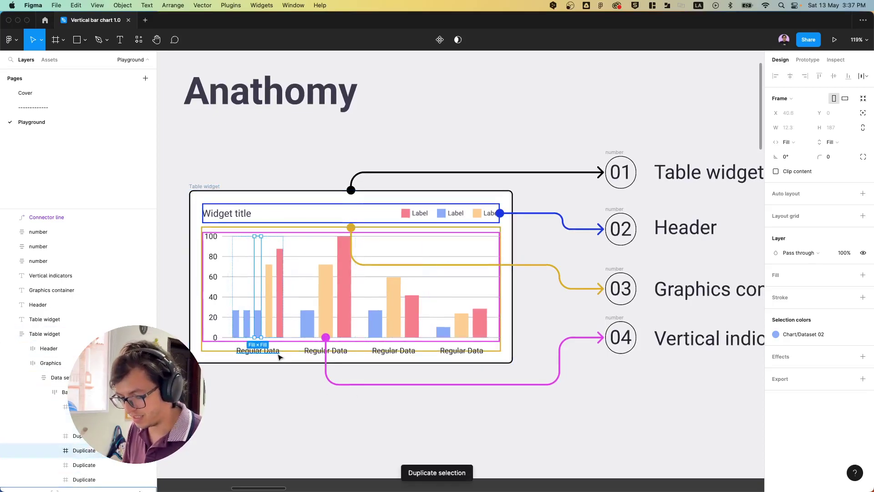
key("super+z")
key("super+z")
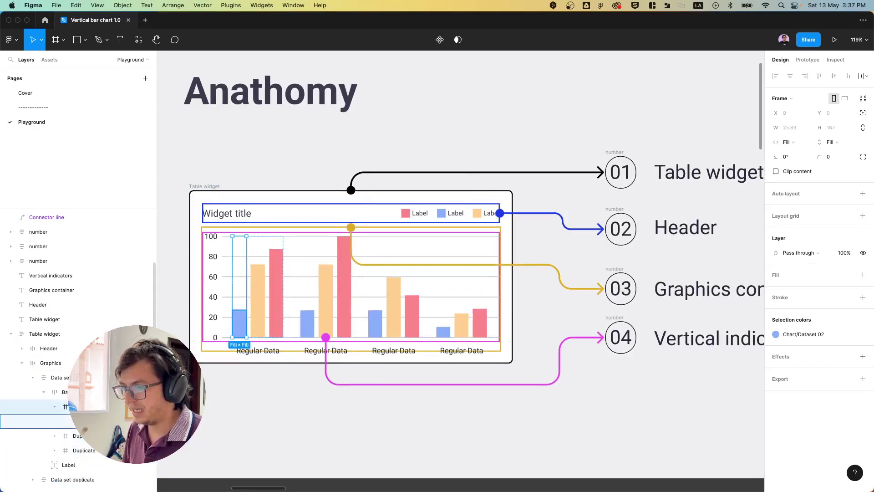
key("super+z")
mouse_move(240, 290)
left_mouse_down()
mouse_move(240, 228)
mouse_move(241, 290)
left_mouse_up()
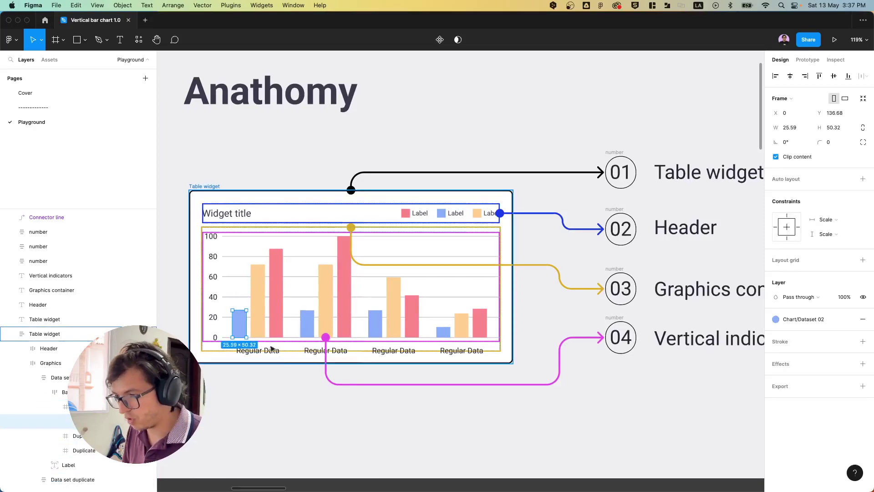
Go to the Responsive example section and examine the Horizontal resizing dashboards.
left_click(300, 405)
scroll(445, 416, "down", 5)
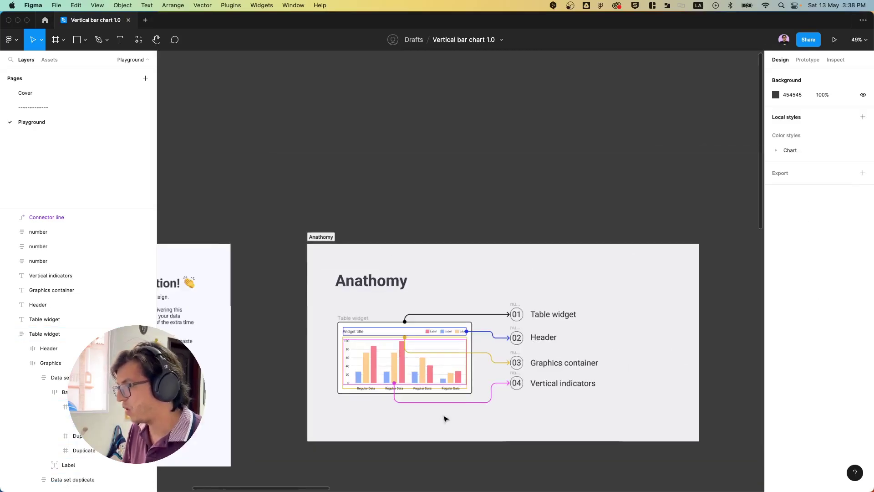
left_click_drag(578, 458, 231, 373)
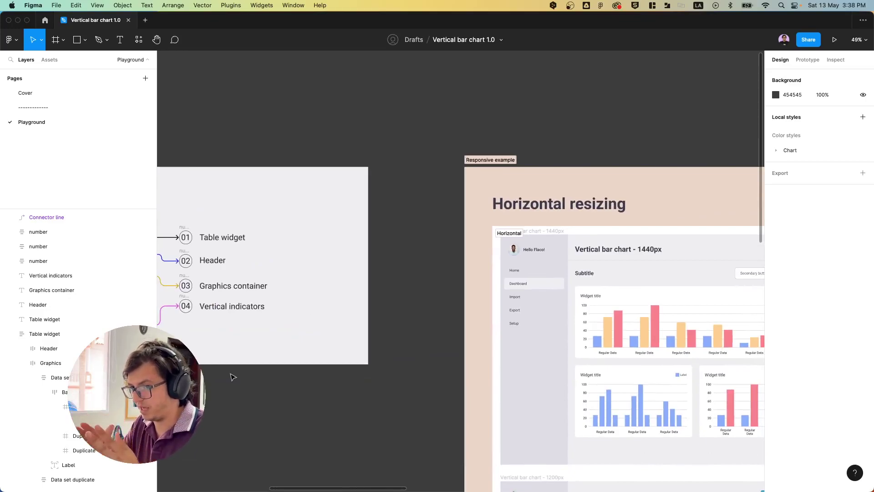
left_click_drag(439, 288, 207, 141)
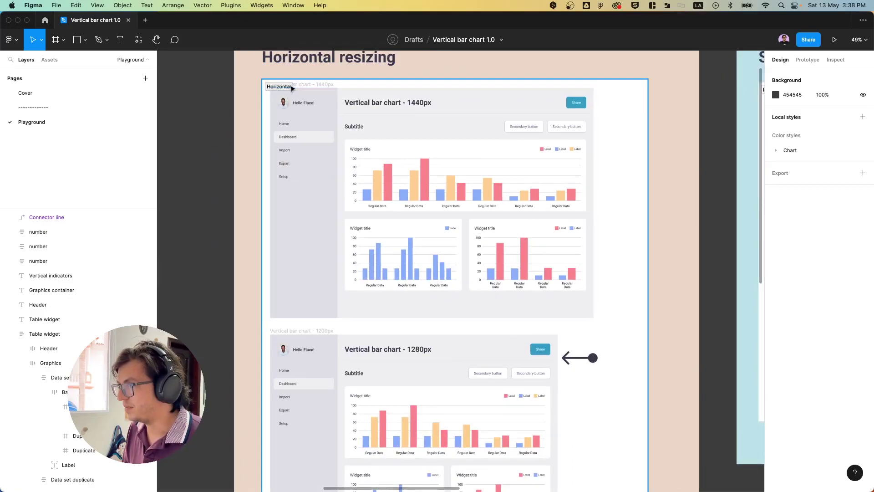
left_click(287, 87)
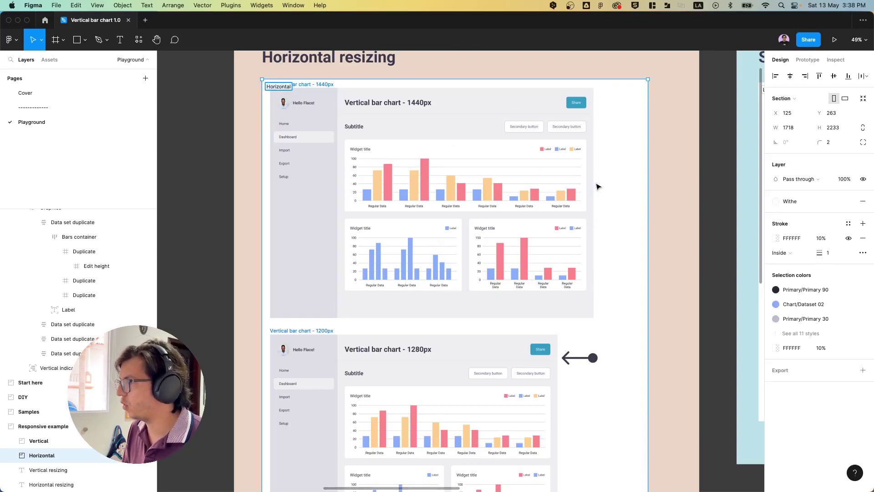
scroll(593, 185, "up", 2)
key("Escape")
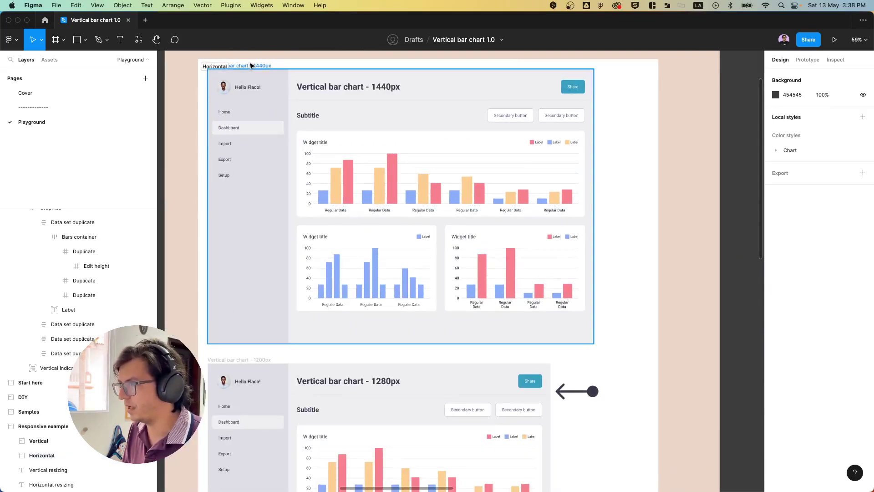
Try narrowing the 1440px vertical bar chart frame from its right edge, and undo the resize.
left_click(251, 66)
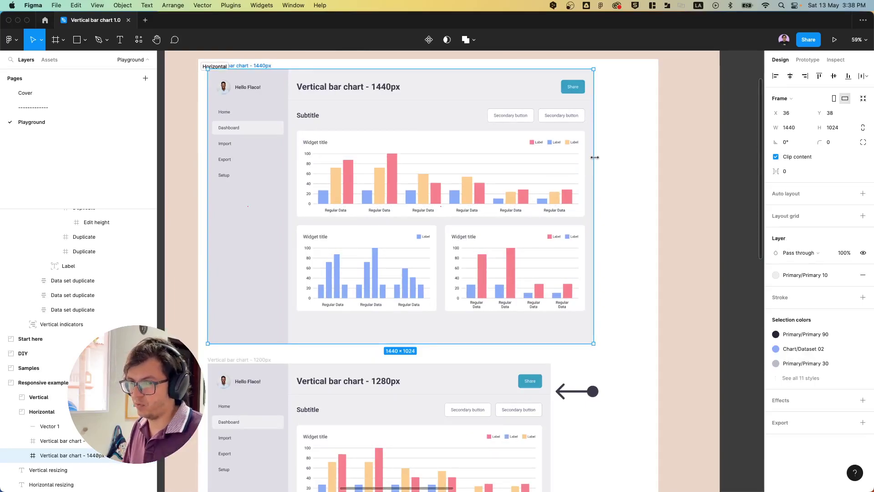
left_click_drag(593, 157, 577, 181)
key("super+z")
Examine the auto layout nesting of the 1440px dashboard, from the top chart widget up through its row to the outer Content frame.
double_click(381, 154)
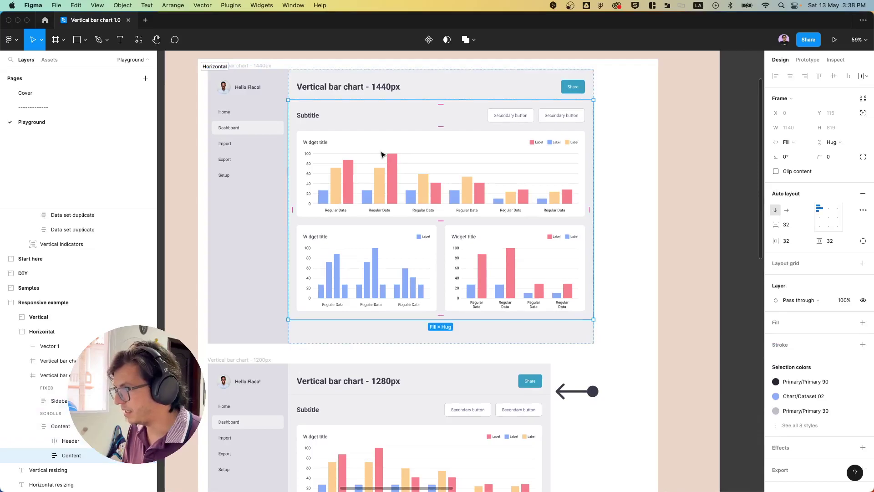
double_click(382, 155)
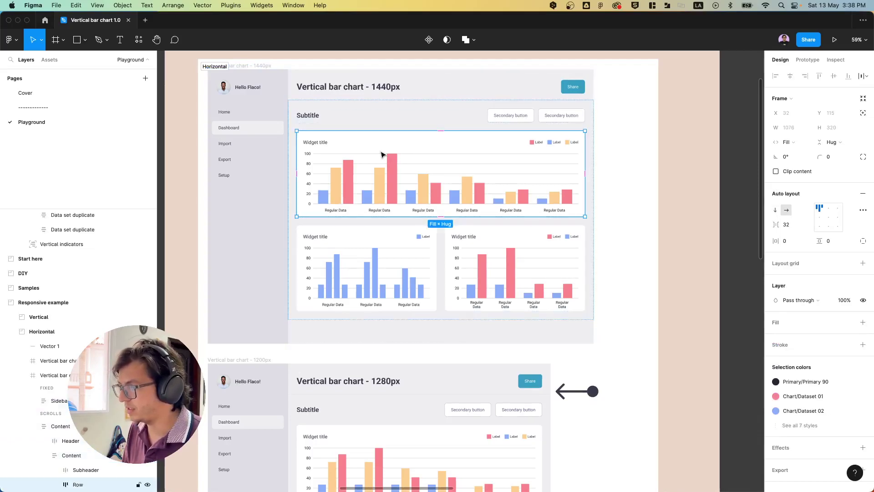
double_click(382, 155)
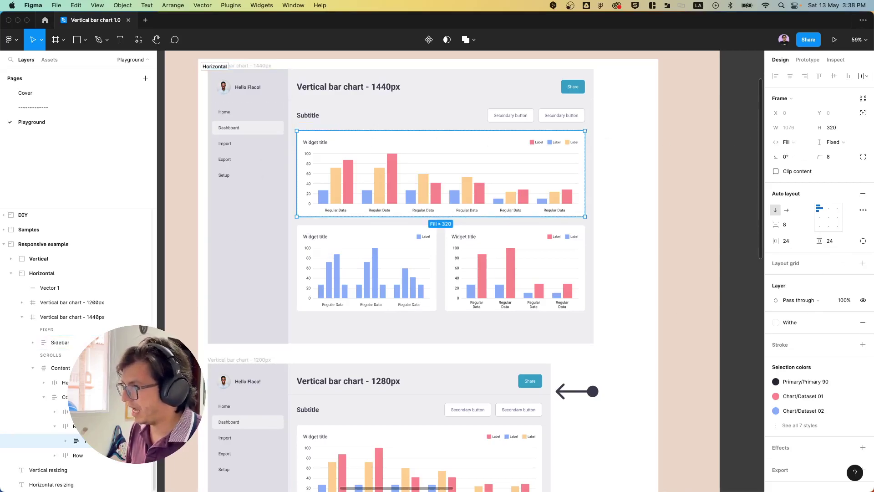
left_click(80, 425)
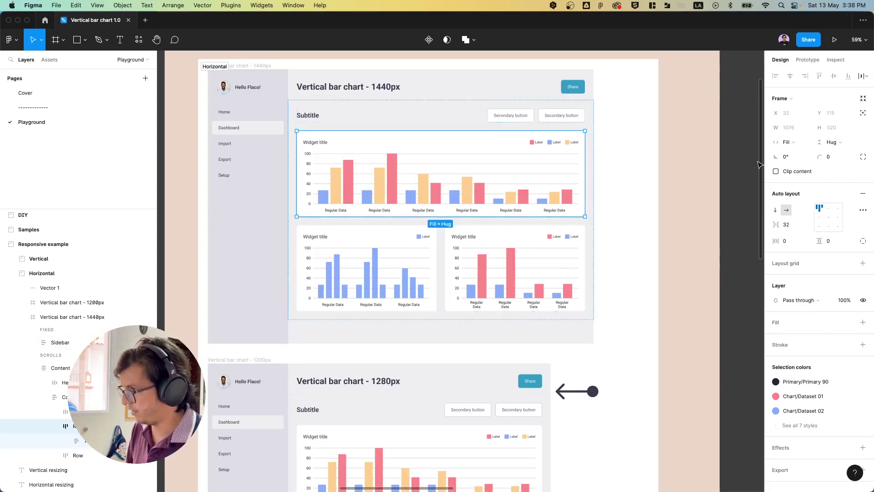
key("shift+Return")
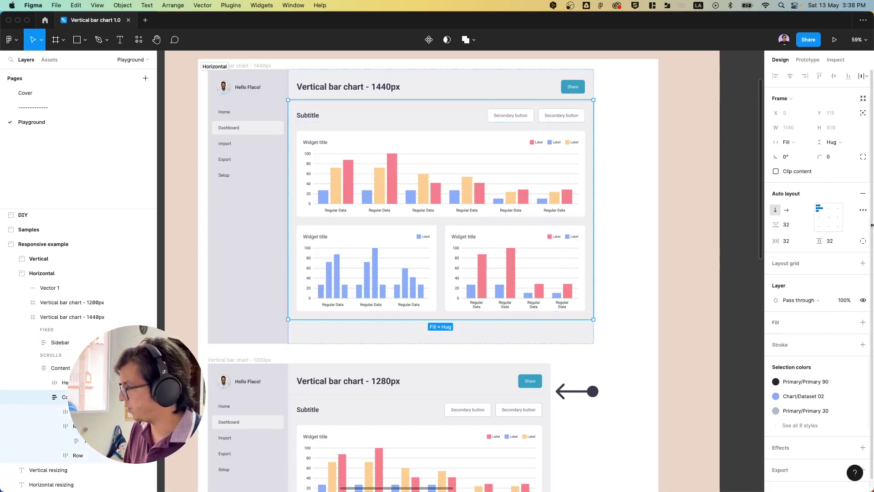
key("shift+Return")
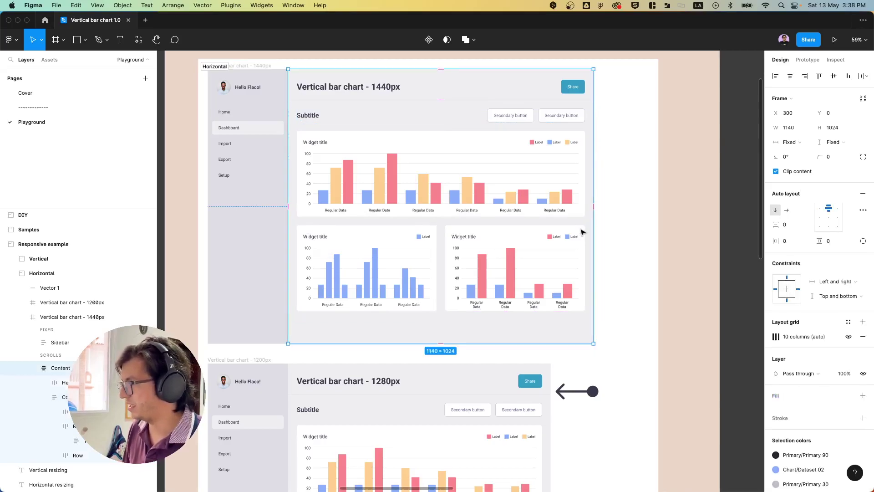
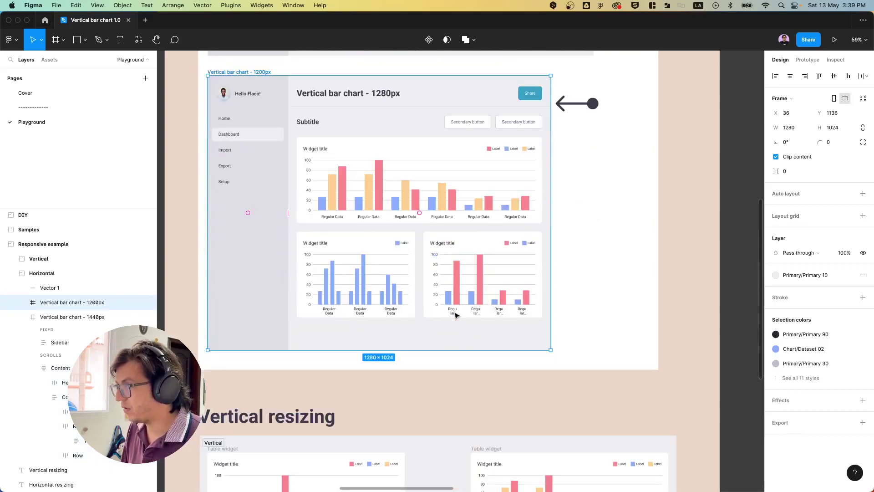
Go to the Vertical resizing section and examine the tall table widget's height behaviour and its first red bar's constraints.
scroll(456, 315, "down", 12)
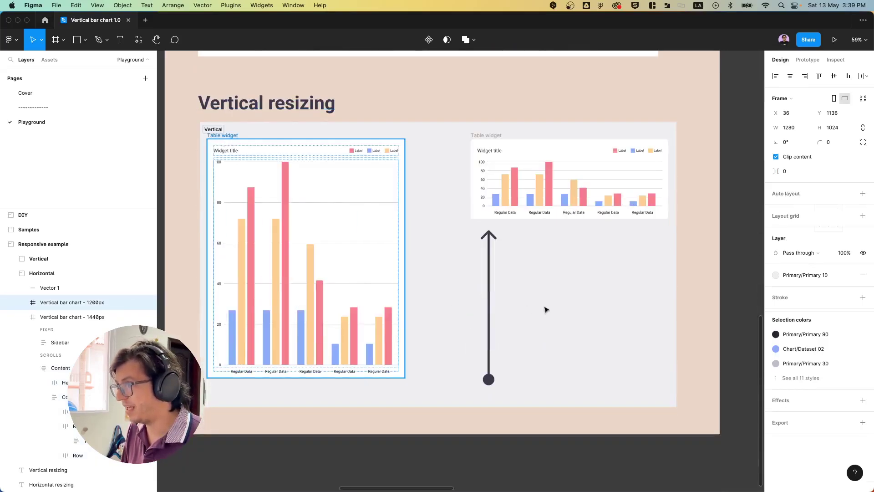
left_click(369, 291)
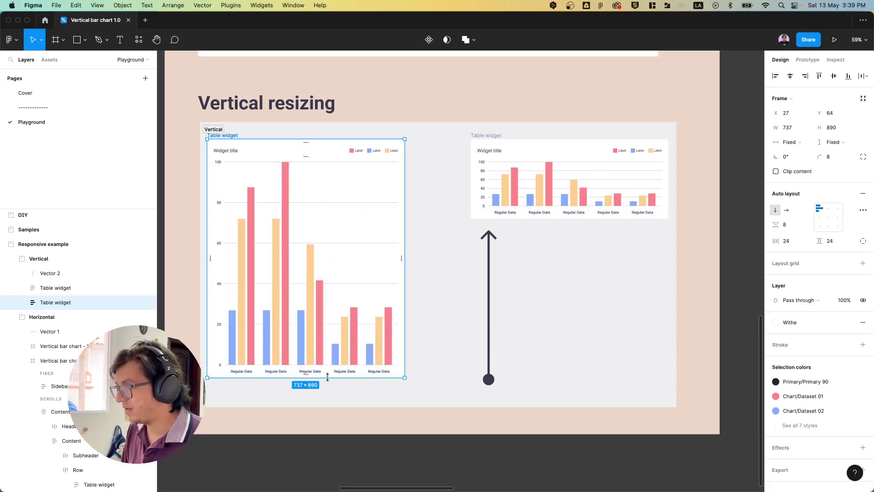
left_click_drag(325, 349, 332, 377)
left_click(251, 200, "super")
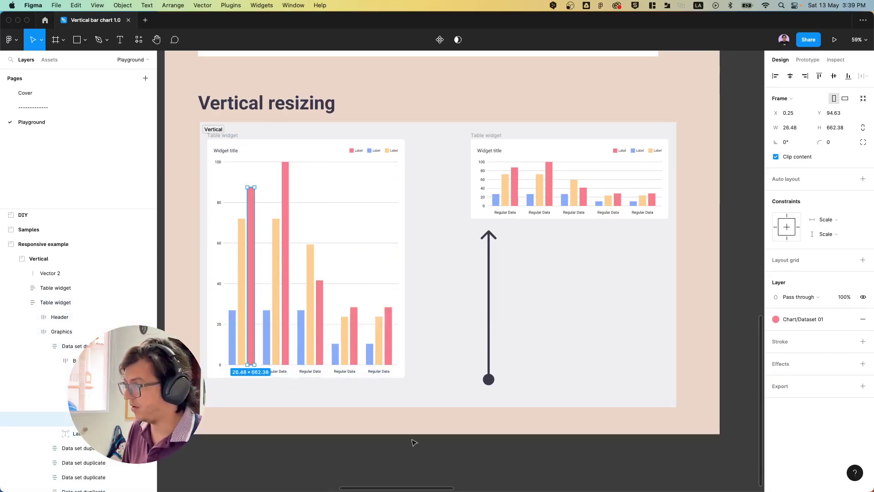
left_click(288, 450)
Duplicate the tall table widget onto the empty canvas beside the Responsive example section.
scroll(287, 449, "left", 10)
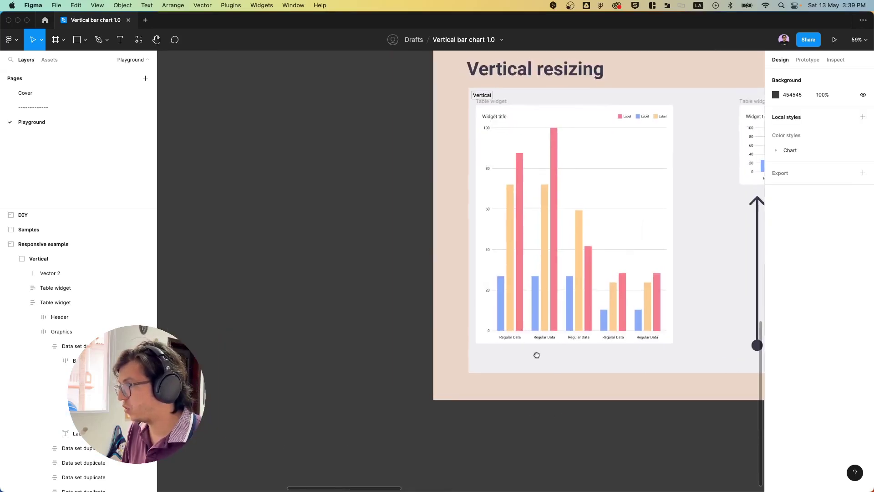
left_click_drag(465, 116, 203, 128)
scroll(357, 118, "left", 5)
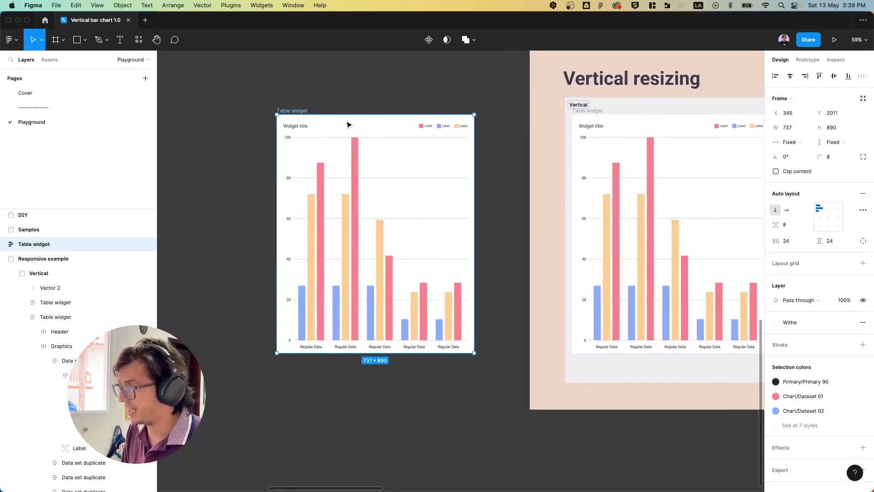
Set the vertical constraint of the first data set's red bar in the copied widget to Bottom.
left_click(321, 173, "super")
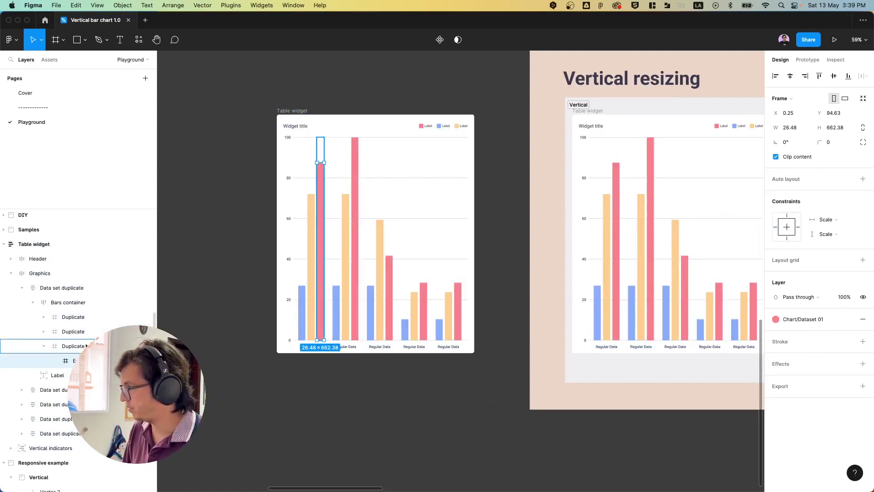
key("shift+Return")
key("Return")
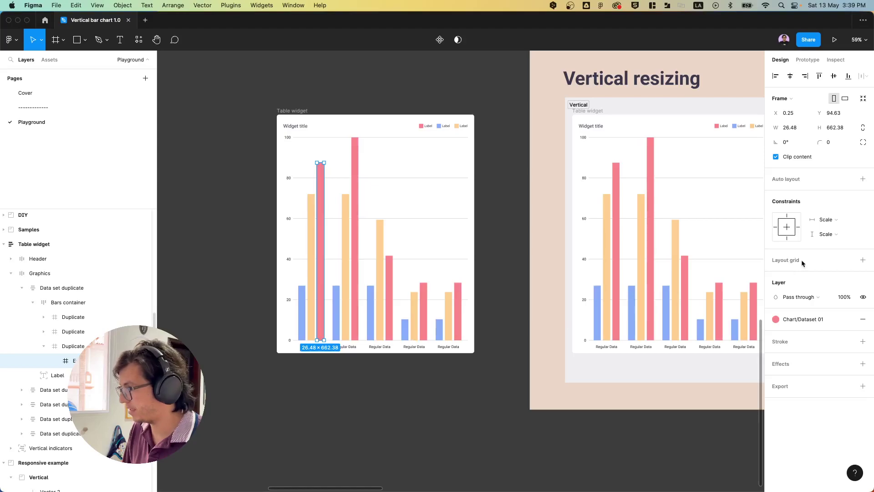
left_click(825, 234)
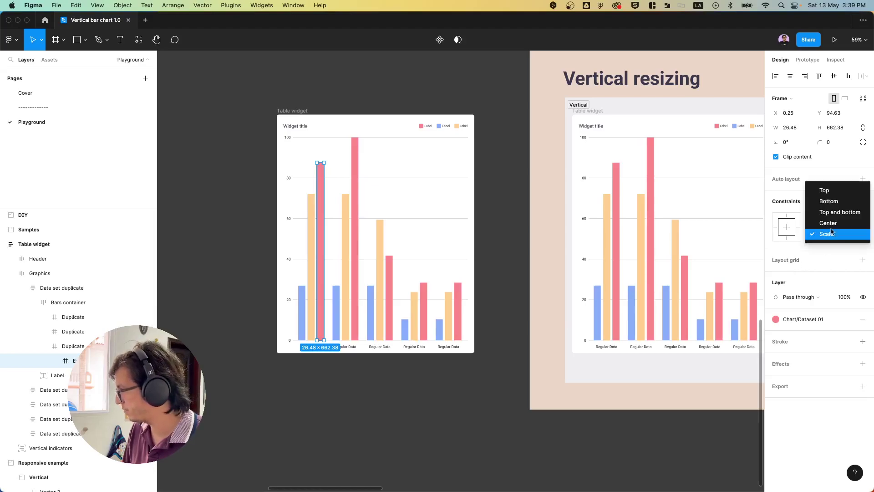
left_click(824, 200)
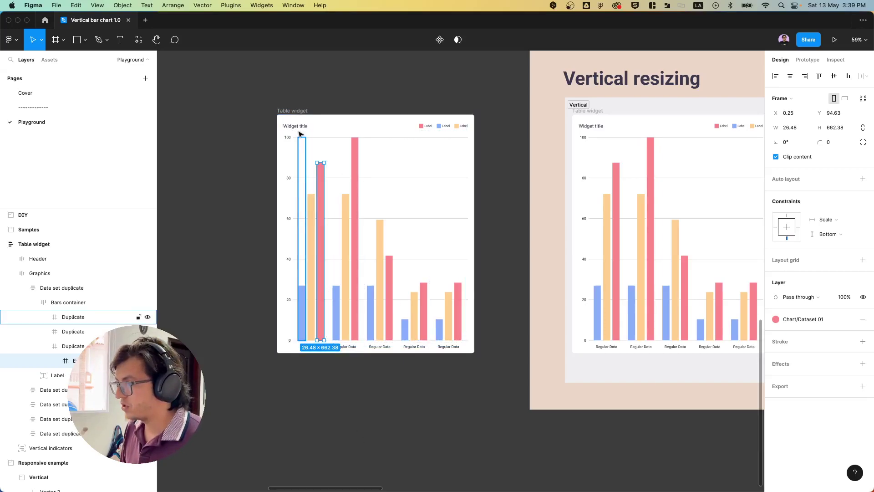
key("Escape")
Stretch the copied table widget vertically to about 1155 px high to test the bar's Bottom constraint.
left_click(373, 268)
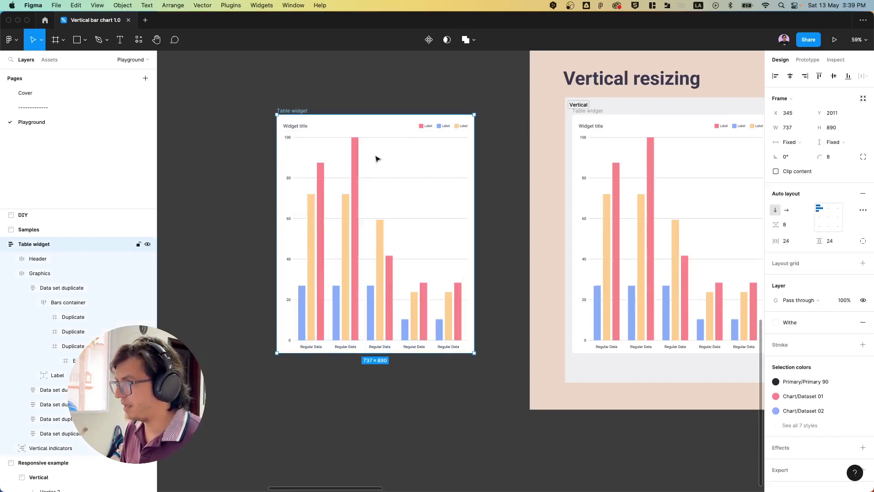
left_click_drag(384, 343, 390, 381)
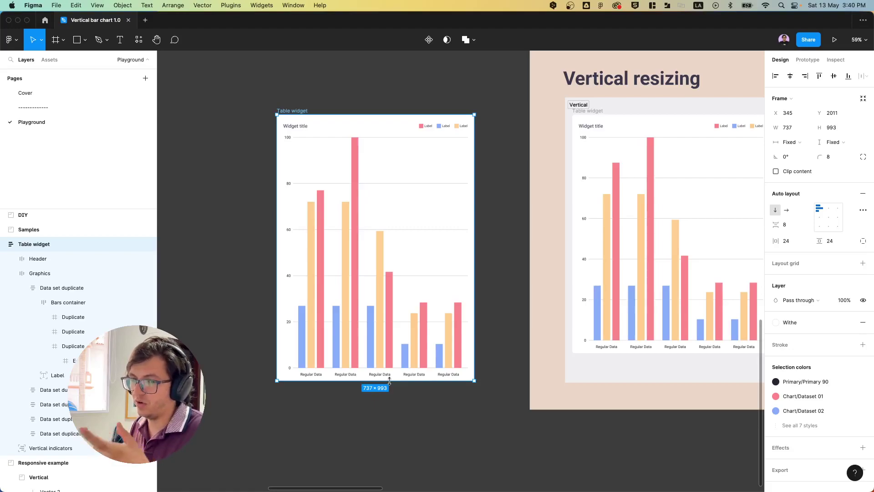
left_click_drag(390, 381, 382, 424)
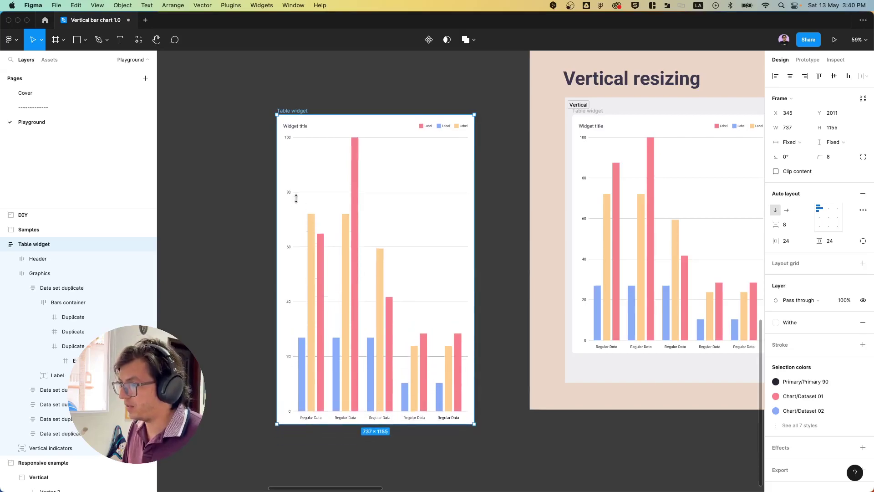
Restore the first red bar's vertical constraint to Scale and raise the bar to the 80 line, about 812 px high.
left_click(321, 245)
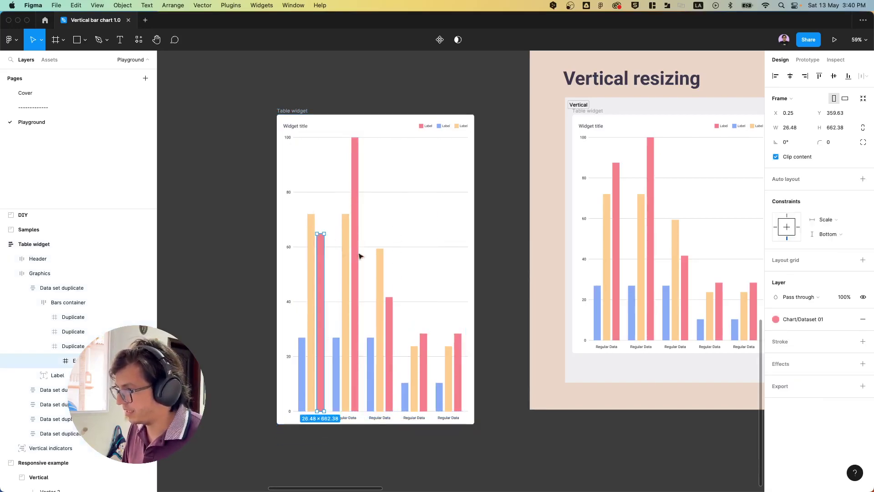
left_click(829, 234)
left_click(825, 266)
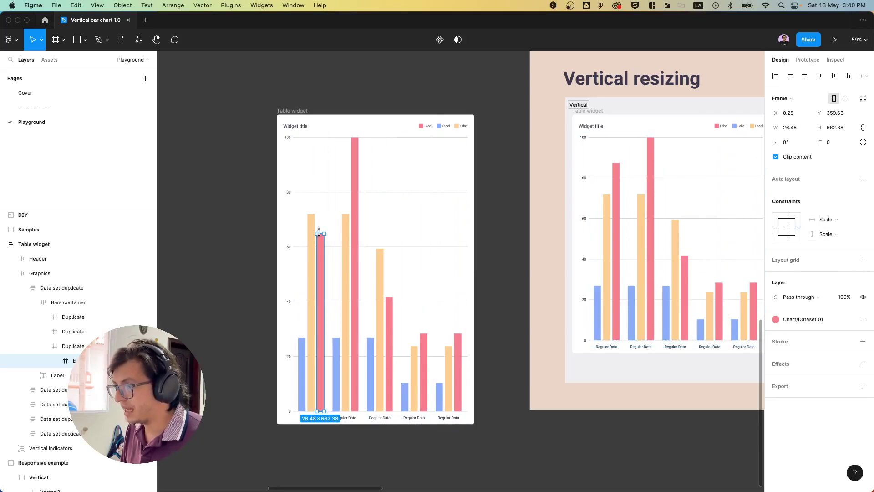
left_click_drag(319, 232, 321, 192)
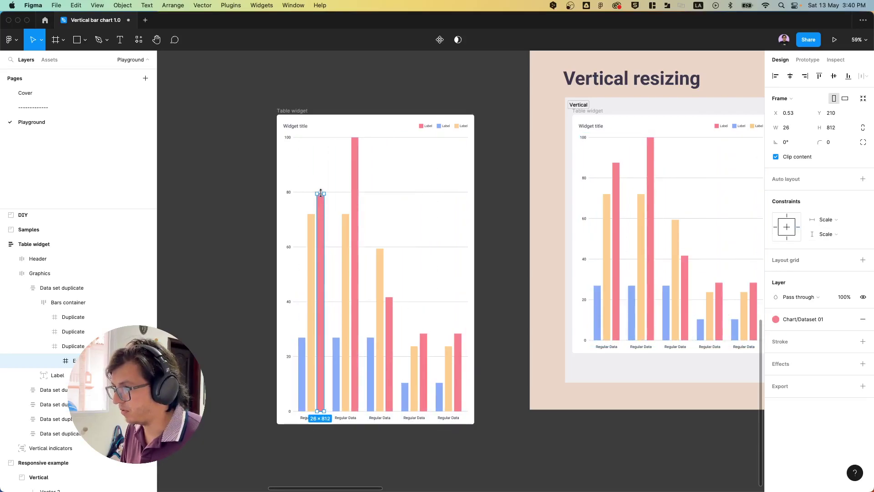
Test the copied widget at 579 px high, resize it to about 770 × 871 px, and undo an extra width change.
left_click(291, 110)
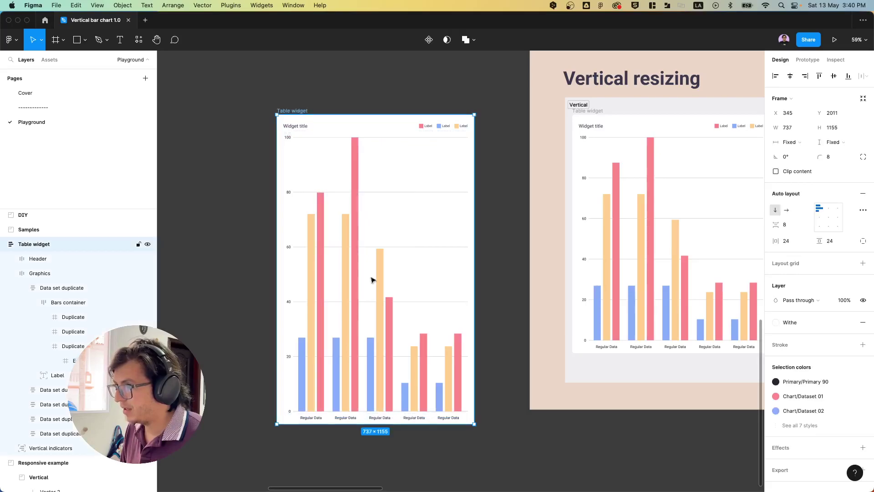
left_click_drag(382, 424, 392, 271)
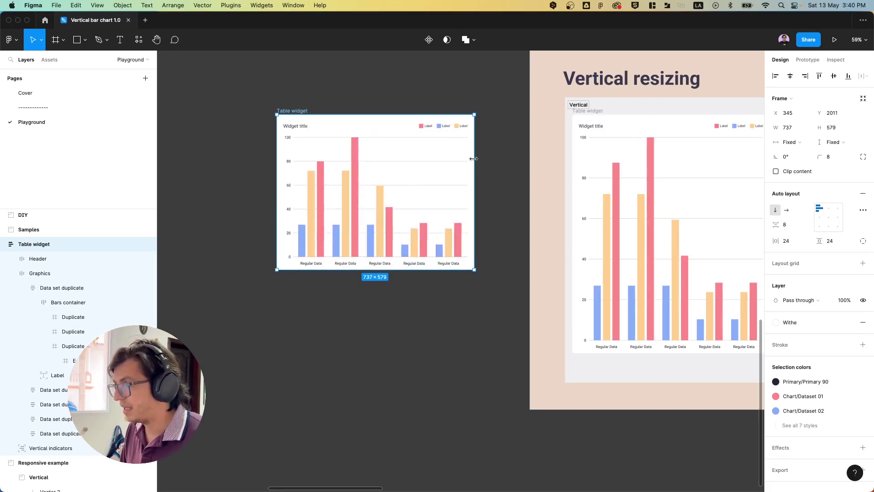
mouse_move(475, 157)
left_mouse_down()
mouse_move(376, 163)
mouse_move(483, 170)
left_mouse_up()
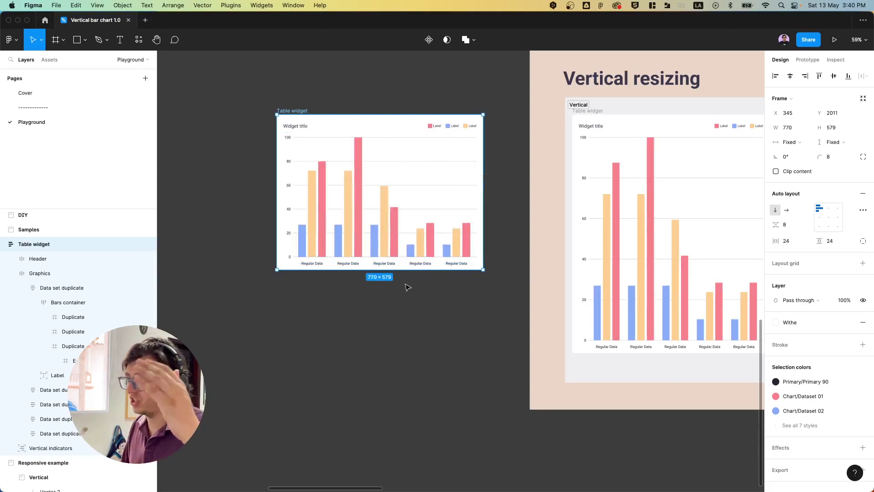
left_click_drag(409, 276, 409, 348)
left_click_drag(480, 233, 422, 237)
key("super+z")
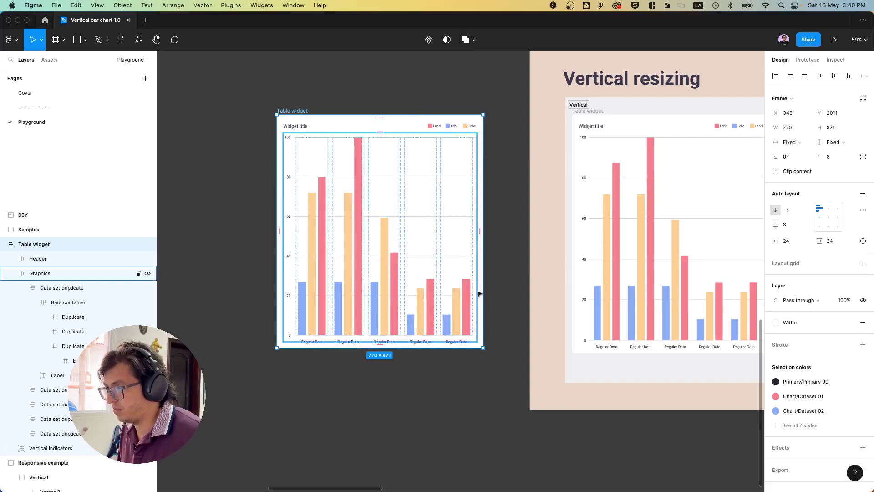
Delete the copied table widget from the empty canvas.
left_click(512, 277)
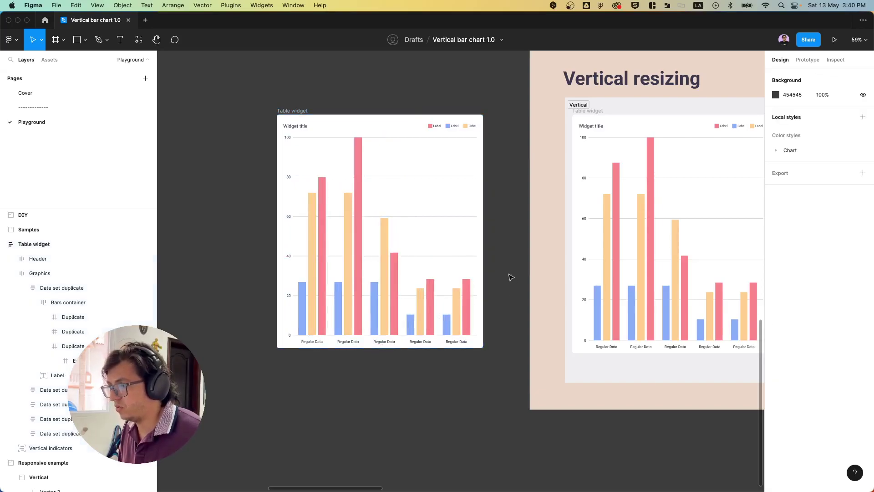
left_click(280, 111)
key("Delete")
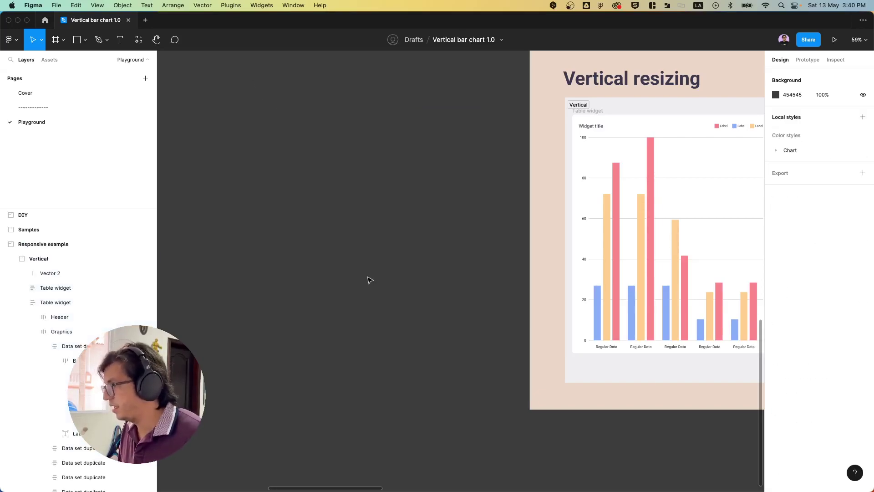
Go to the Samples section and examine the two light mode vertical bar chart dashboards.
scroll(242, 302, "right", 8)
scroll(587, 331, "up", 5)
scroll(587, 331, "down", 5)
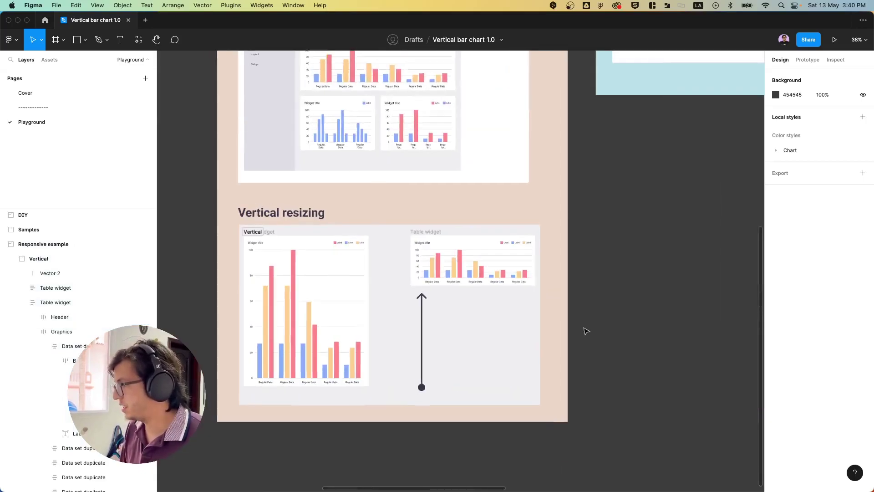
scroll(427, 394, "right", 10)
scroll(392, 180, "up", 5)
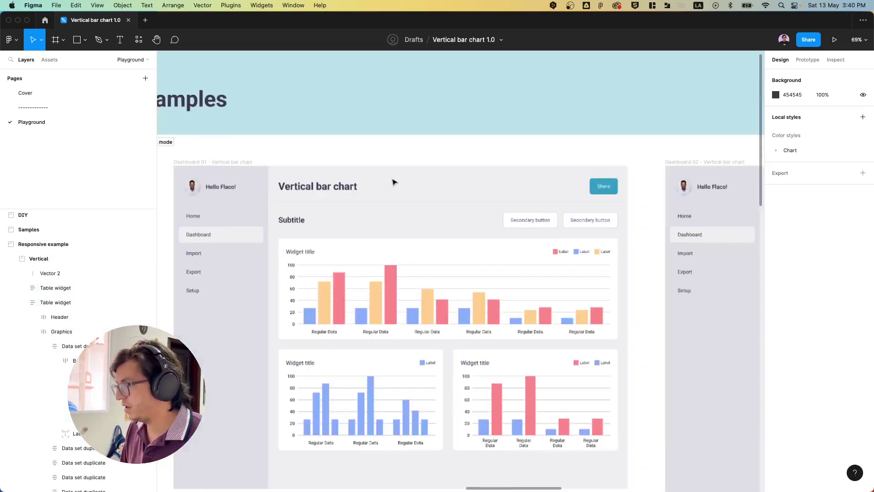
scroll(416, 253, "down", 4)
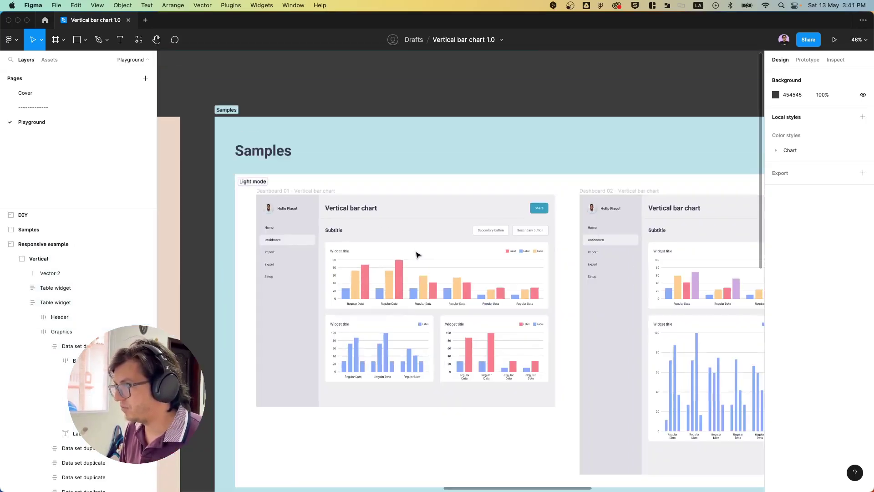
scroll(410, 114, "right", 5)
scroll(410, 114, "down", 2)
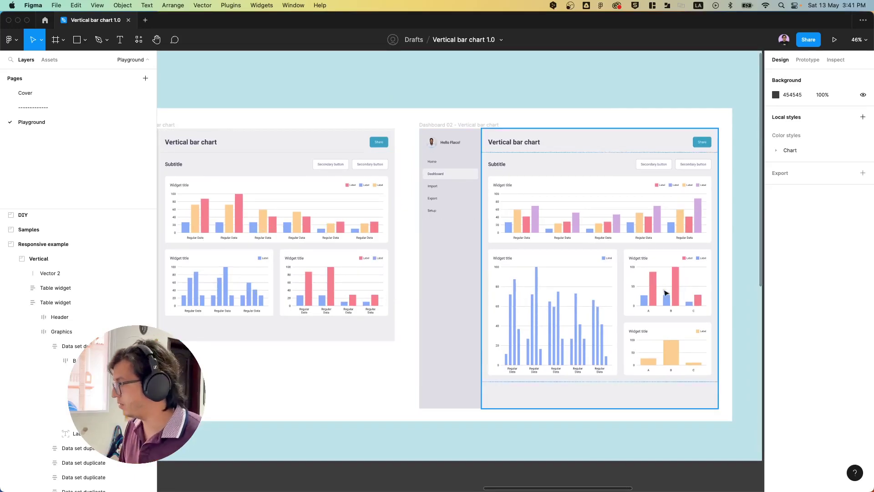
Inspect the A label under the small red and blue chart in the Dashboard 02 sample.
scroll(662, 336, "up", 2)
scroll(662, 336, "up", 3)
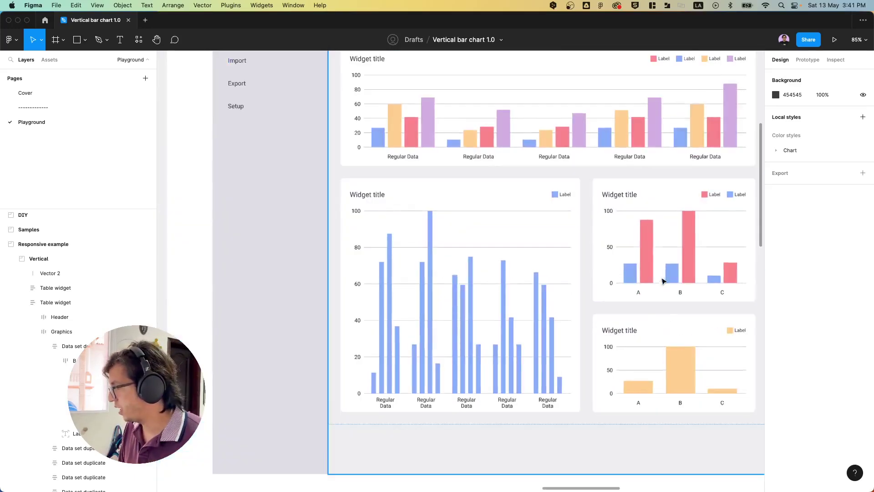
left_click(662, 199)
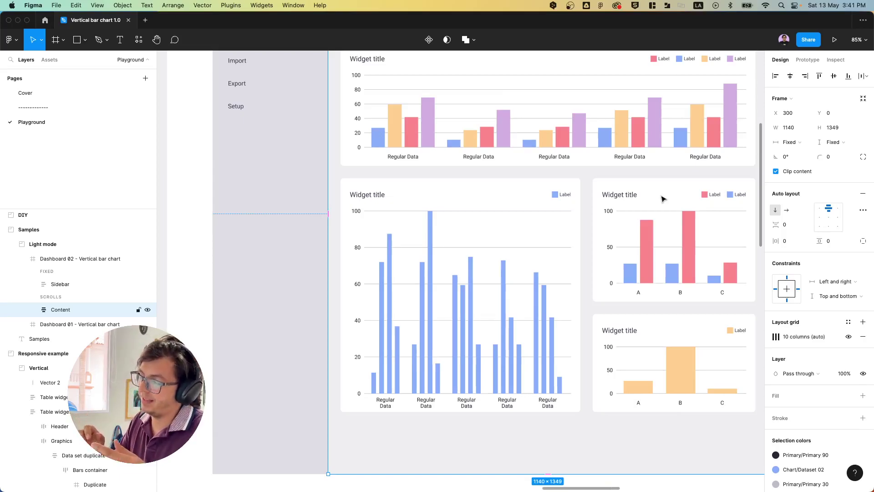
left_click(639, 297)
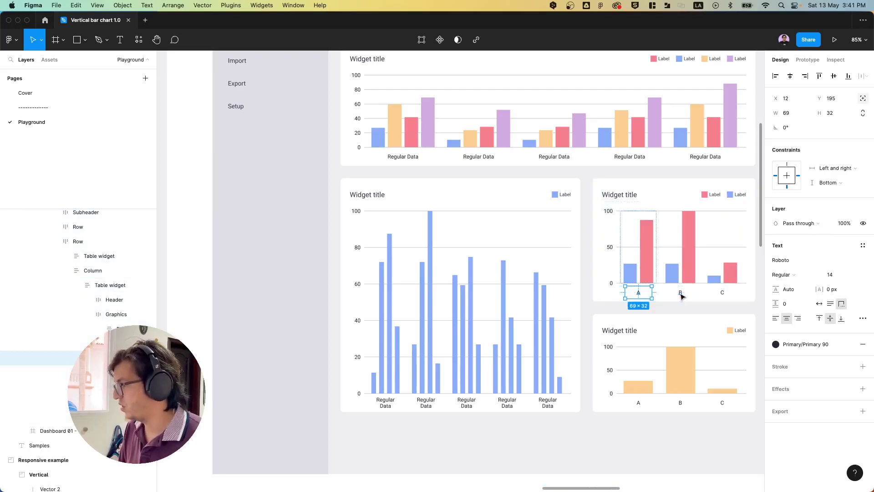
Compare the B and A labels under the small red and blue chart in Dashboard 02, and clear the selection.
left_click(682, 297)
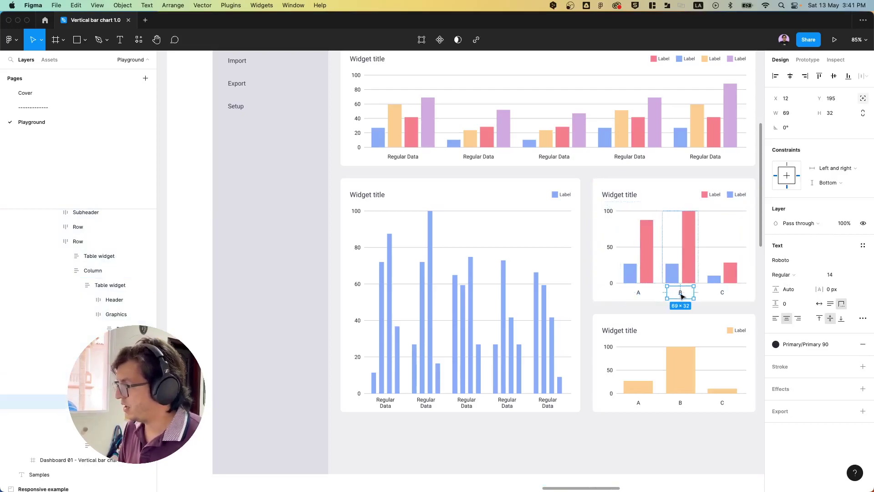
left_click(639, 297)
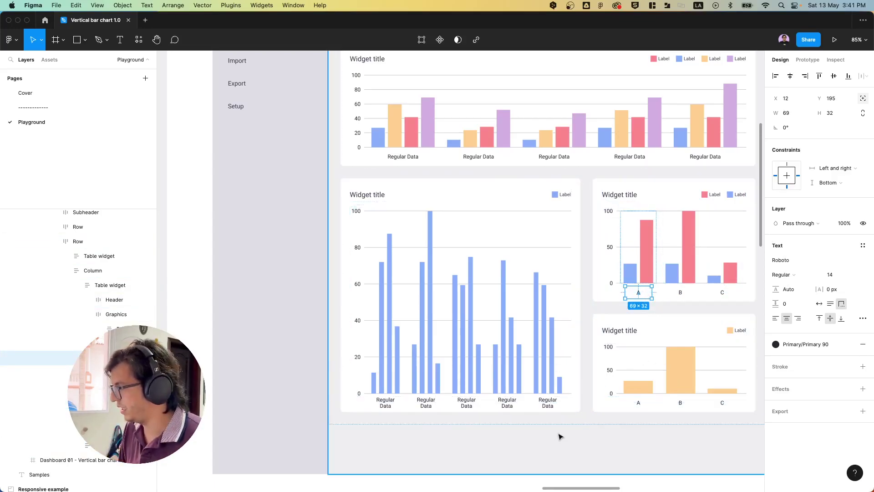
scroll(644, 424, "right", 4)
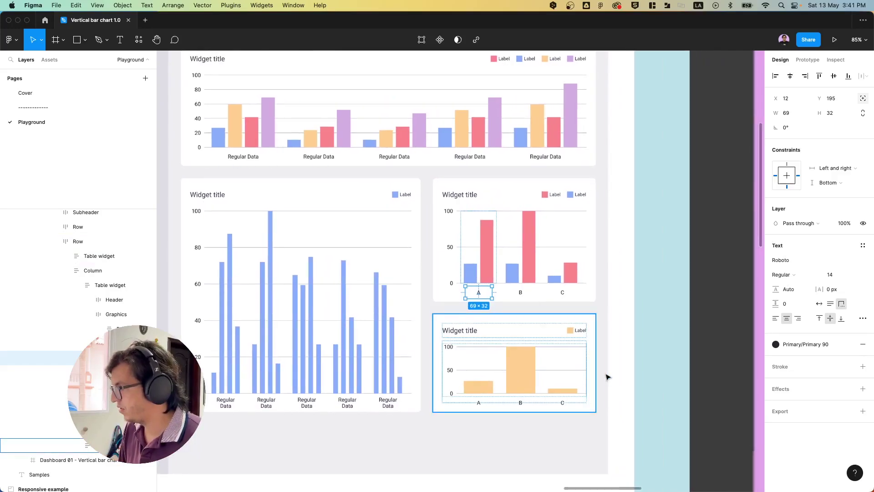
scroll(606, 377, "down", 5)
scroll(624, 337, "down", 1)
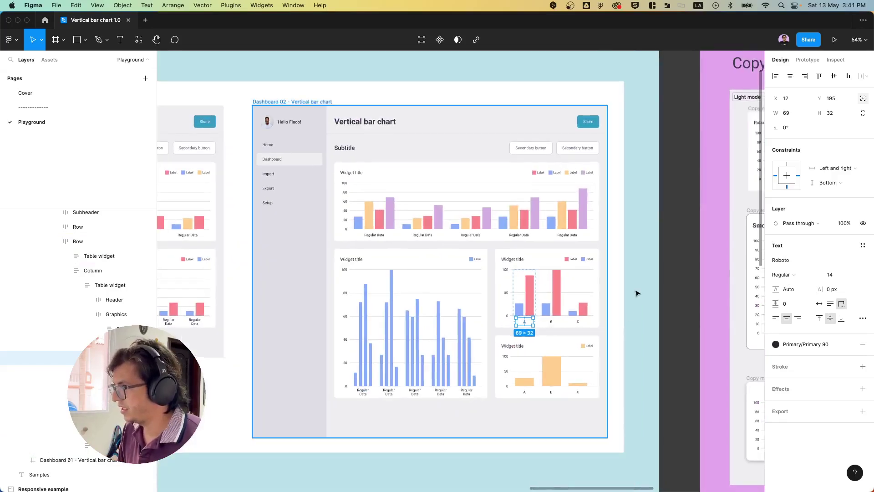
left_click(666, 286)
Inspect a red bar and the purple legend swatch in Dashboard 02's wide four-color chart, and deselect everything.
scroll(535, 236, "up", 5)
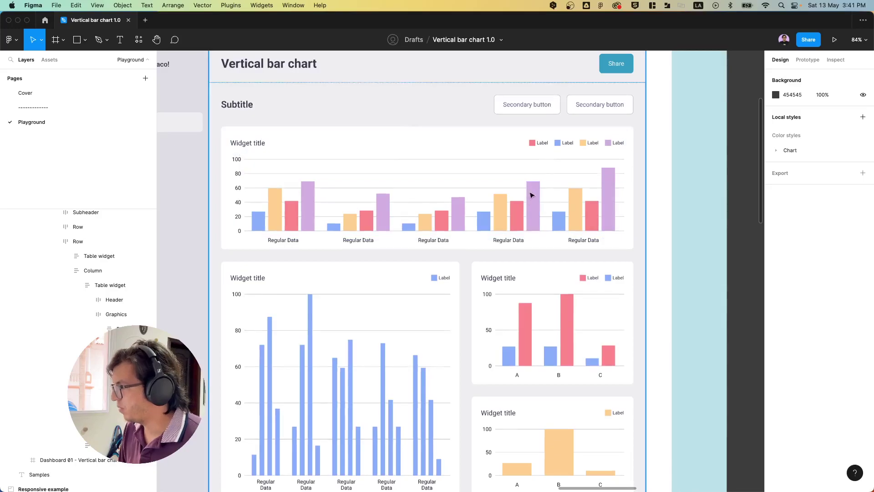
left_click(533, 223, "super")
left_click(518, 220)
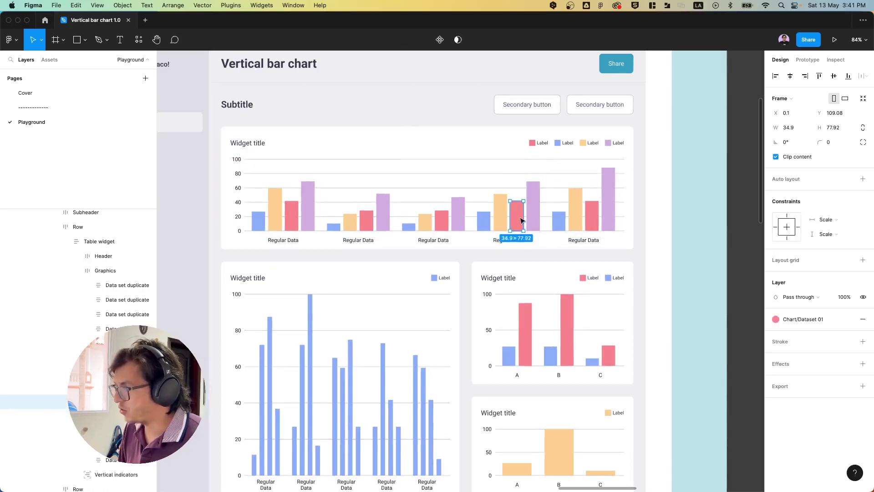
left_click(607, 144, "super")
scroll(671, 308, "down", 5)
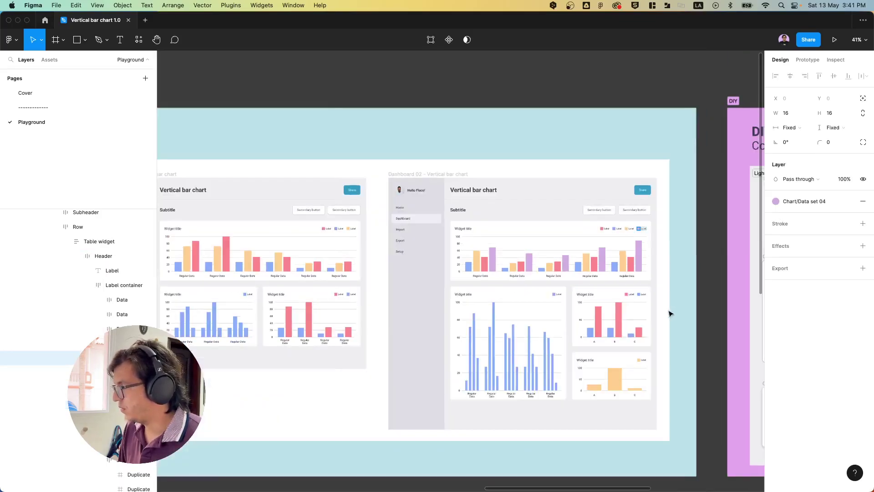
left_click(701, 316)
Copy the FEB label into the first data set of the light mode Monthly progress chart in the DIY section.
scroll(718, 312, "right", 10)
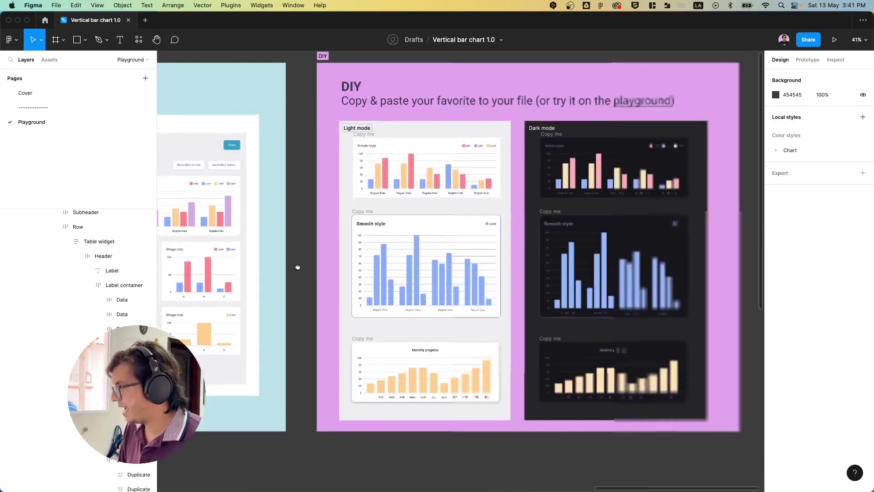
scroll(544, 264, "up", 3)
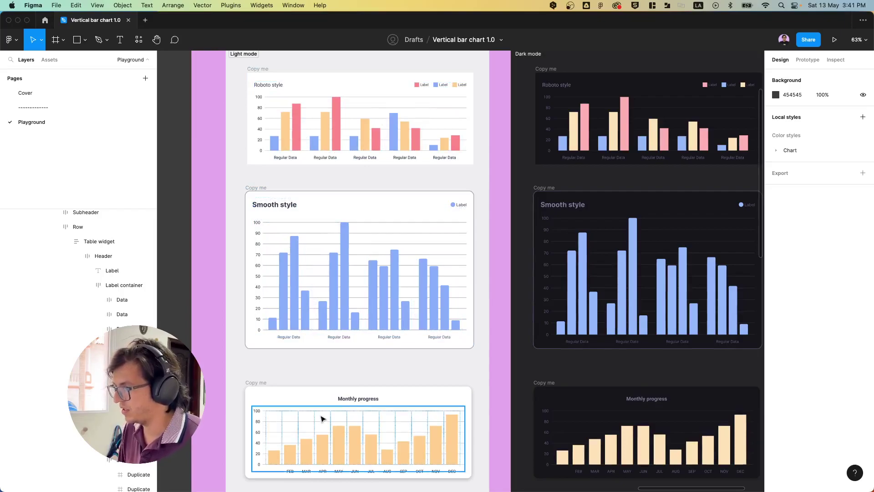
scroll(321, 414, "down", 3)
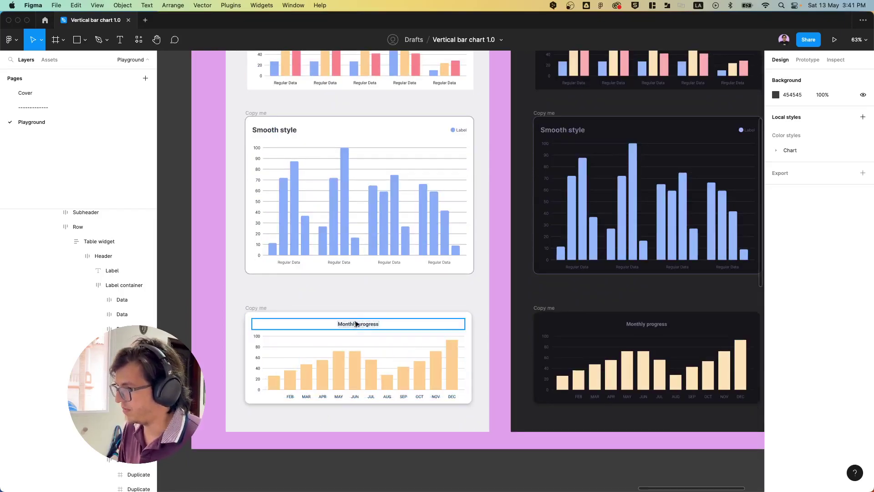
scroll(309, 394, "up", 5)
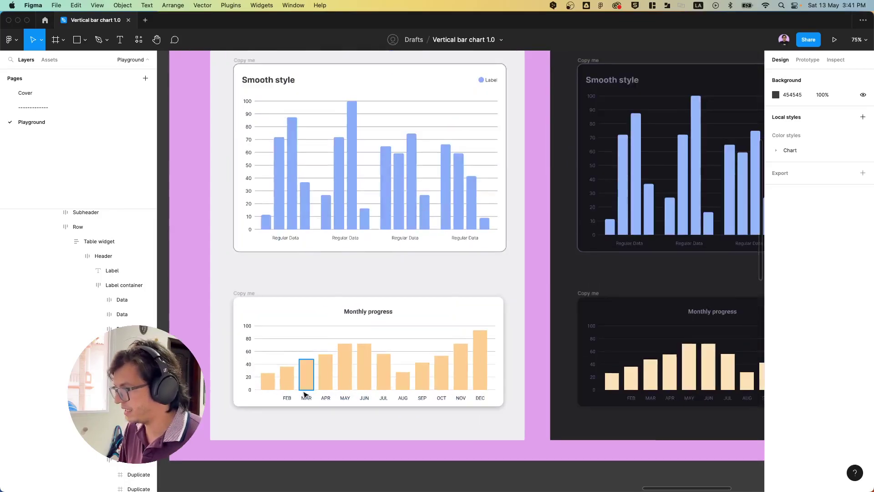
left_click(279, 401, "super")
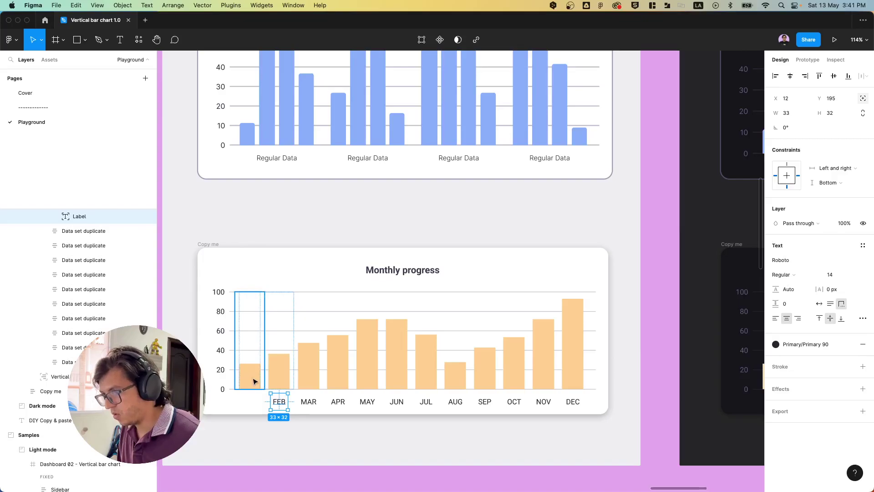
scroll(122, 292, "up", 4)
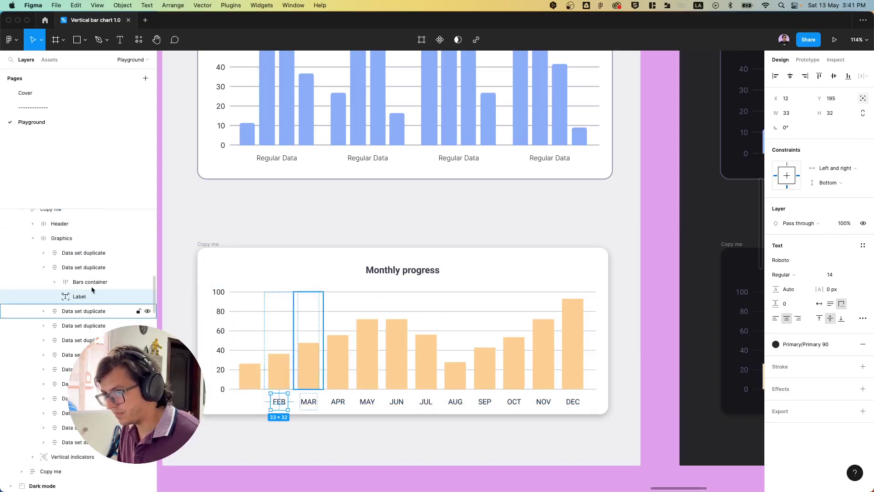
left_click(90, 254)
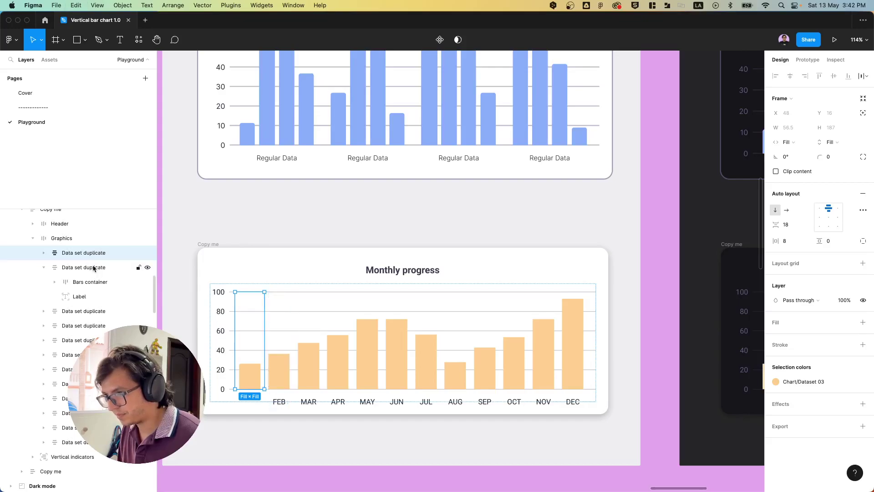
key("Return")
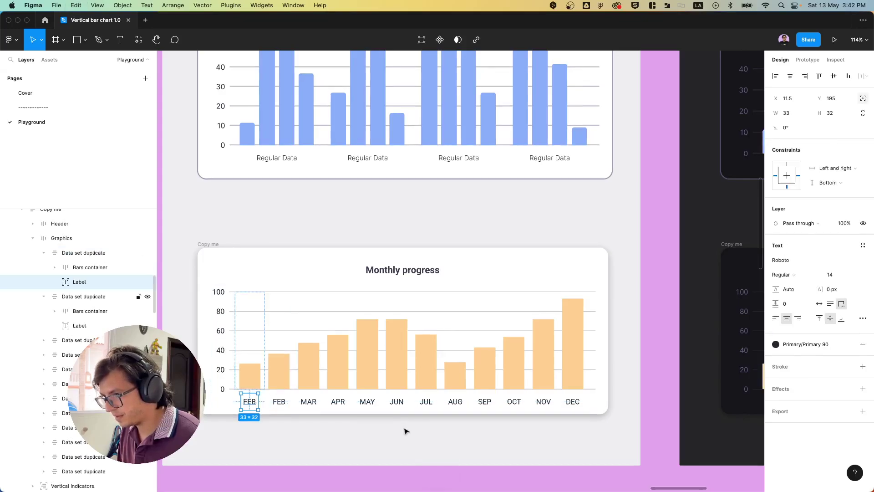
Change the text of the first data set's label in the Monthly progress chart to JAN and deselect it.
double_click(248, 400)
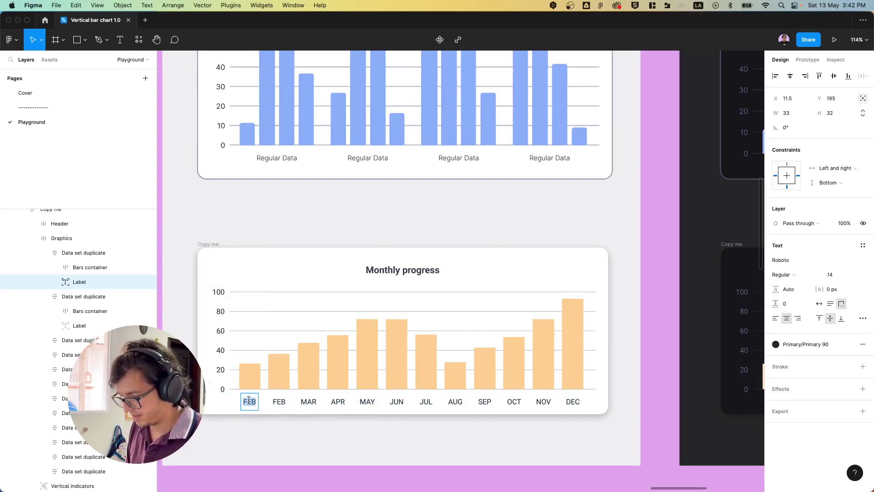
type("JAN")
key("Escape")
scroll(326, 426, "down", 10)
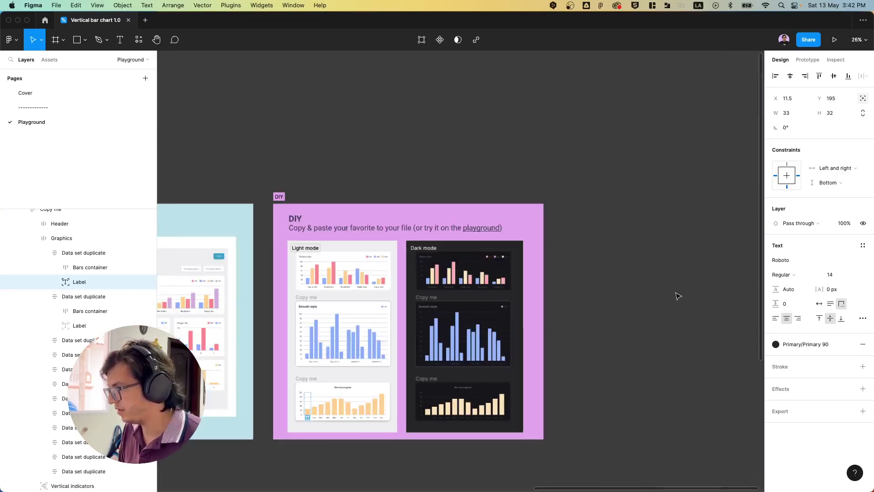
left_click(599, 308)
Select the whole Smooth style "Copy me" widget frame in the DIY section's Light mode group.
scroll(599, 308, "down", 2)
scroll(599, 308, "left", 3)
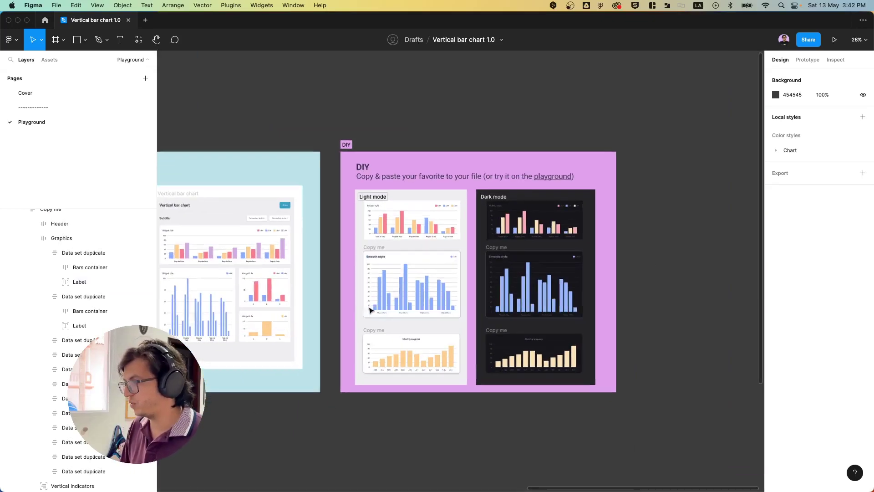
scroll(370, 311, "up", 3)
left_click(398, 169, "super")
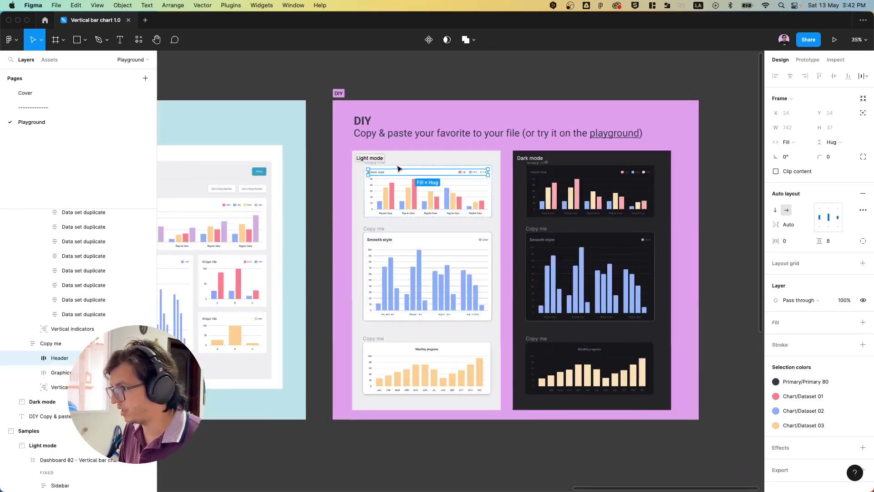
left_click(386, 166)
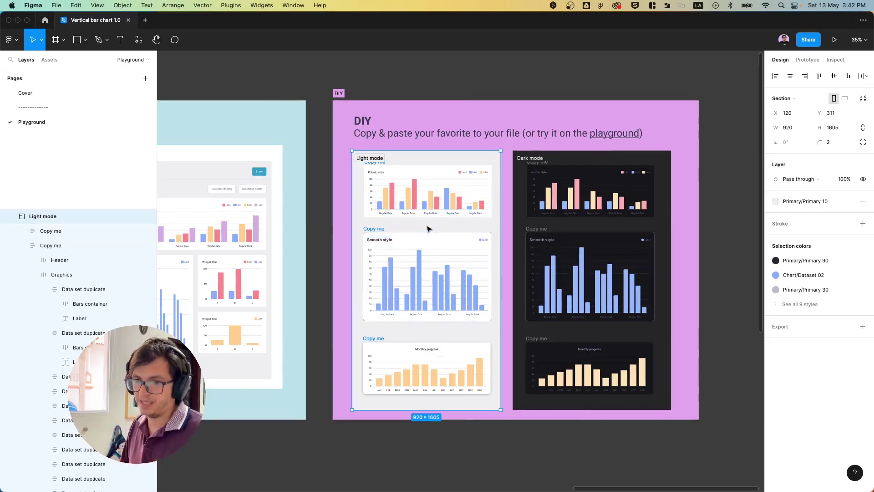
left_click(374, 230)
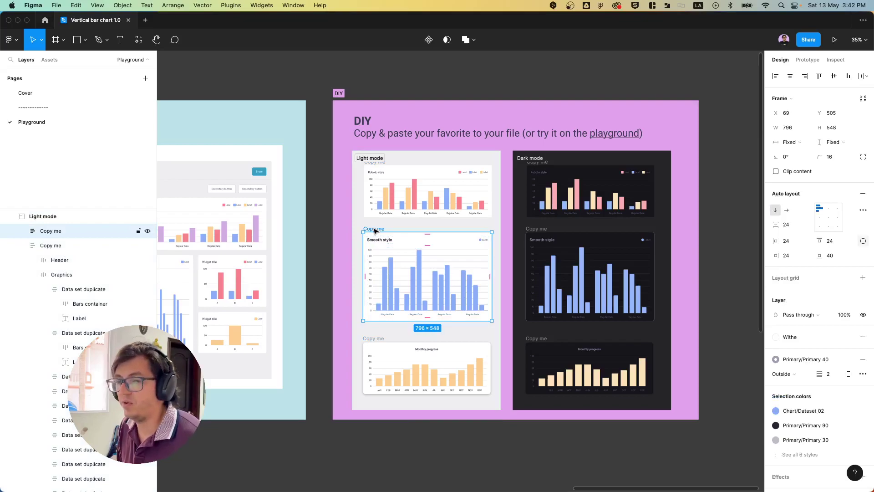